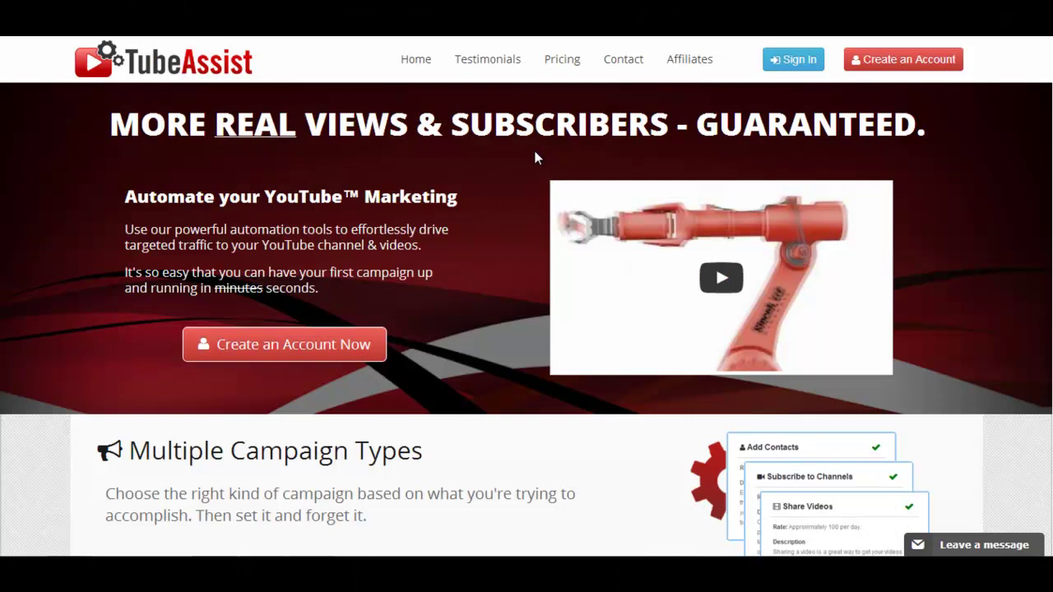
Step: Sign up for a TubeAssist account with name, email, time zone and a confirmed password
{"action": "left_click", "coordinate": [851, 60]}
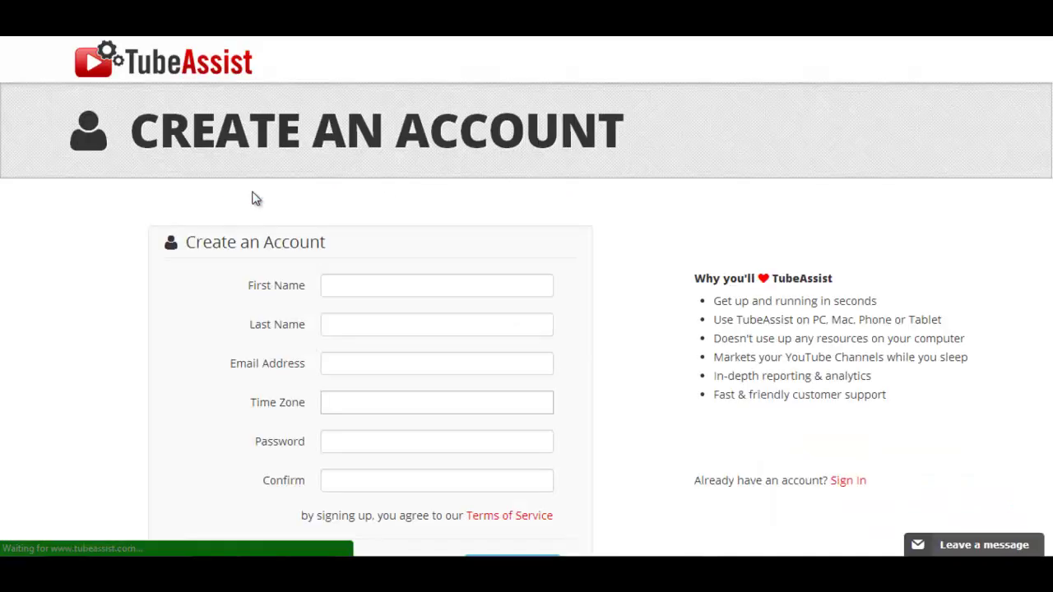
{"action": "left_click", "coordinate": [339, 317]}
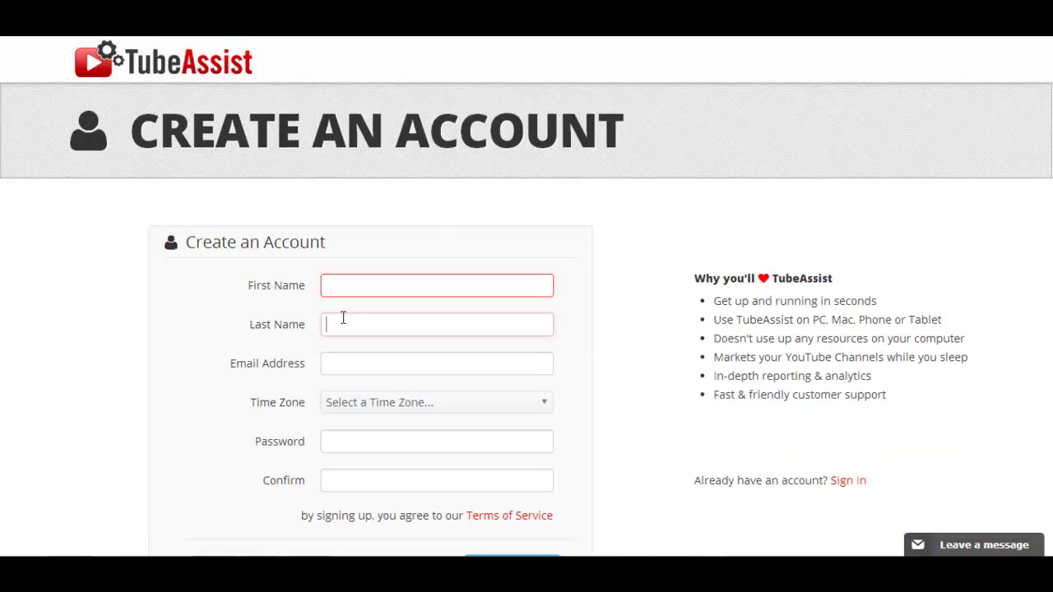
{"action": "scroll", "coordinate": [231, 338], "scroll_direction": "down", "scroll_amount": 2}
{"action": "left_click", "coordinate": [386, 284]}
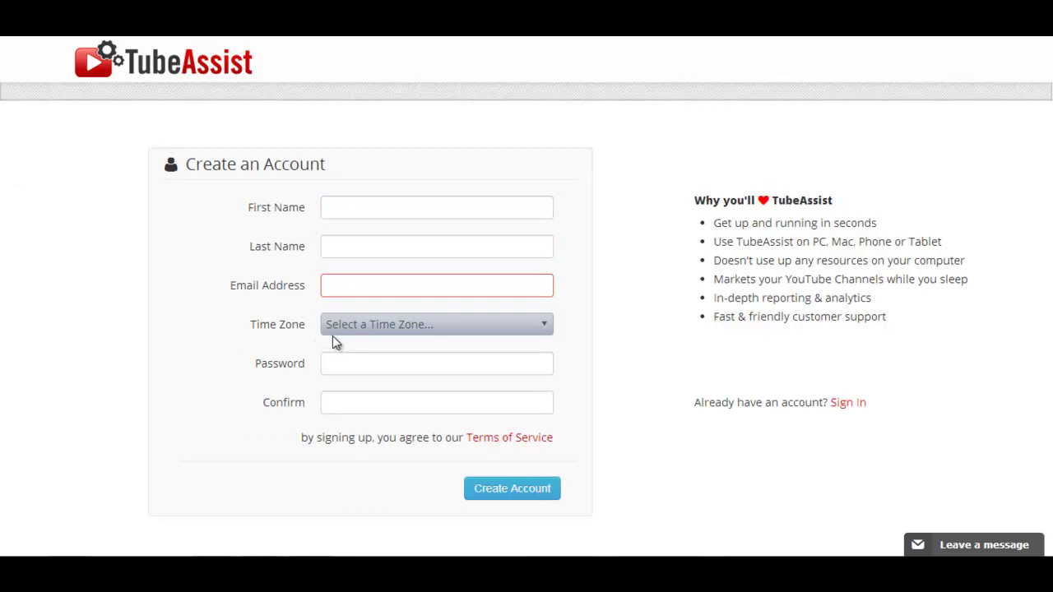
{"action": "left_click", "coordinate": [345, 329]}
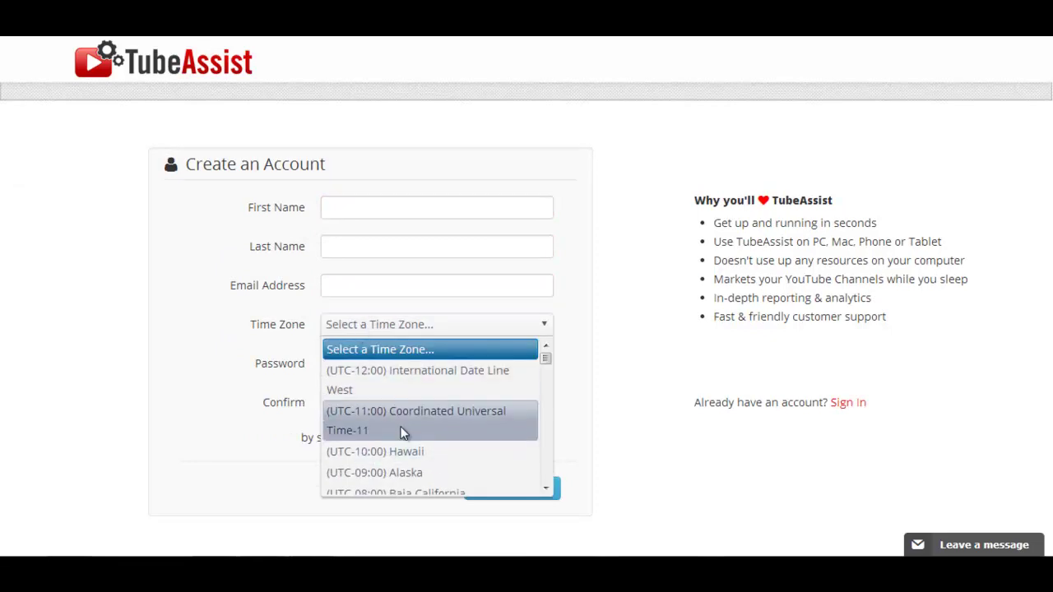
{"action": "left_click", "coordinate": [404, 371]}
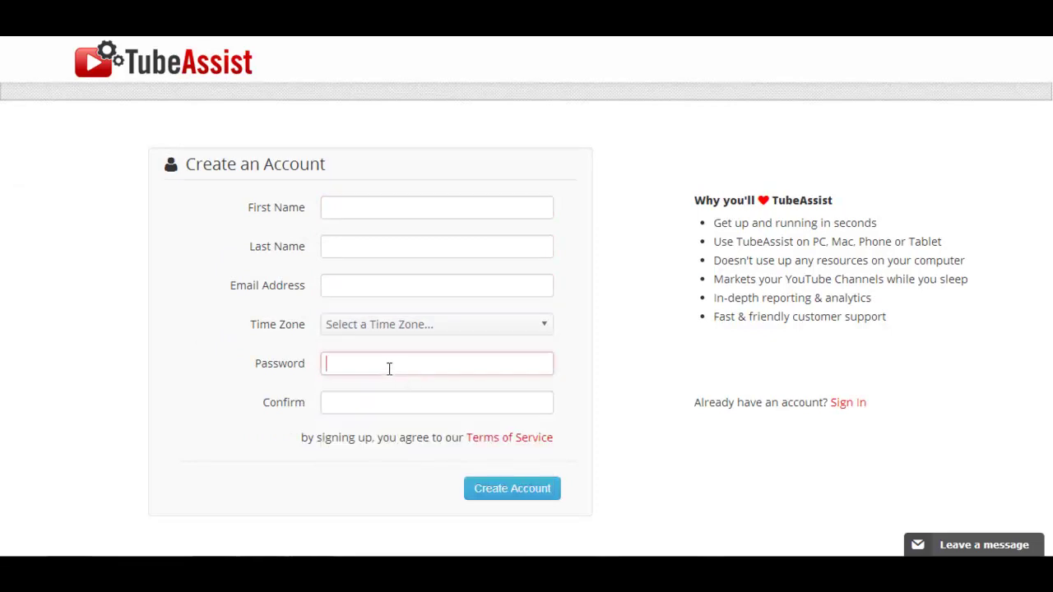
{"action": "left_click", "coordinate": [398, 401]}
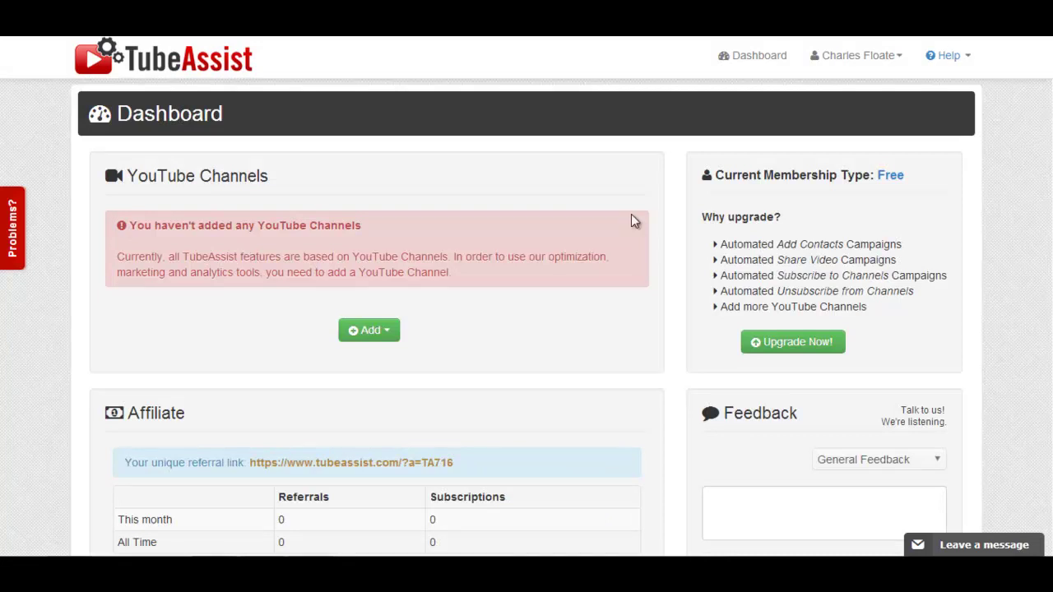
Step: Start upgrading the free membership with the Dashboard's Upgrade Now! button
{"action": "left_click", "coordinate": [777, 348]}
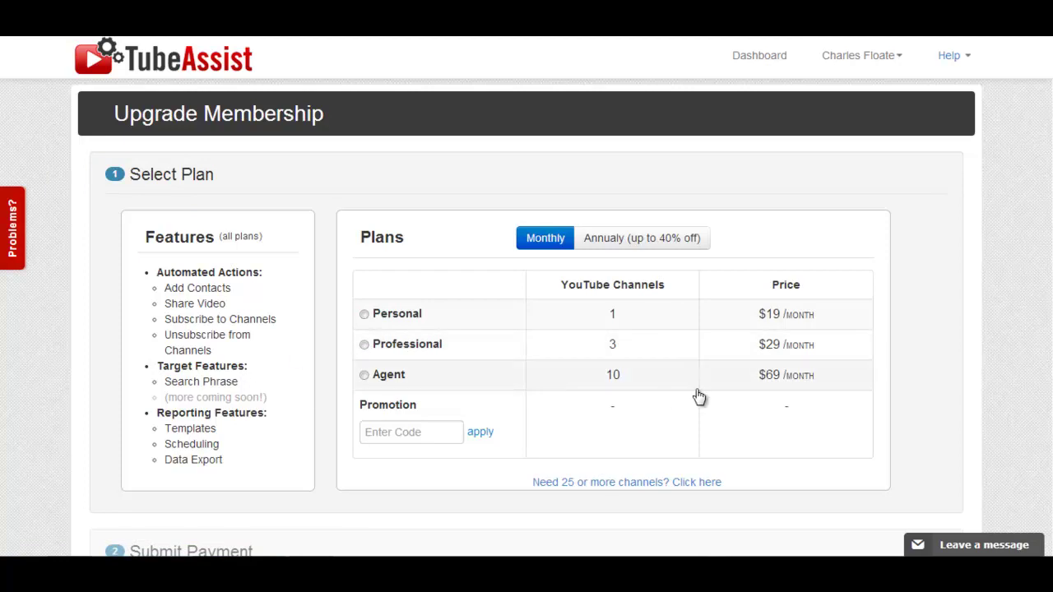
{"action": "left_click", "coordinate": [374, 317]}
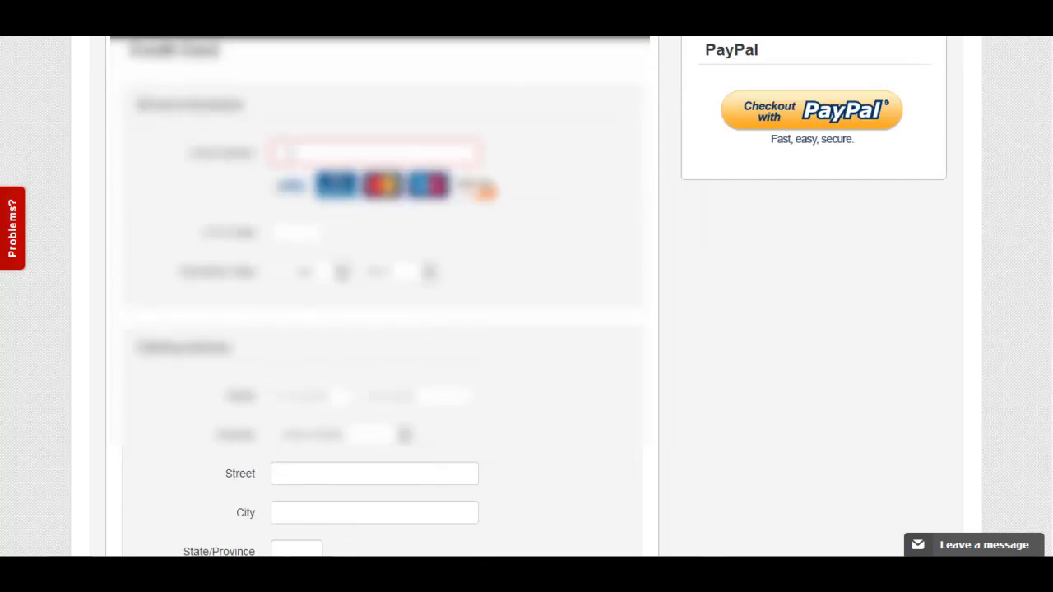
{"action": "type", "text": "4242424"}
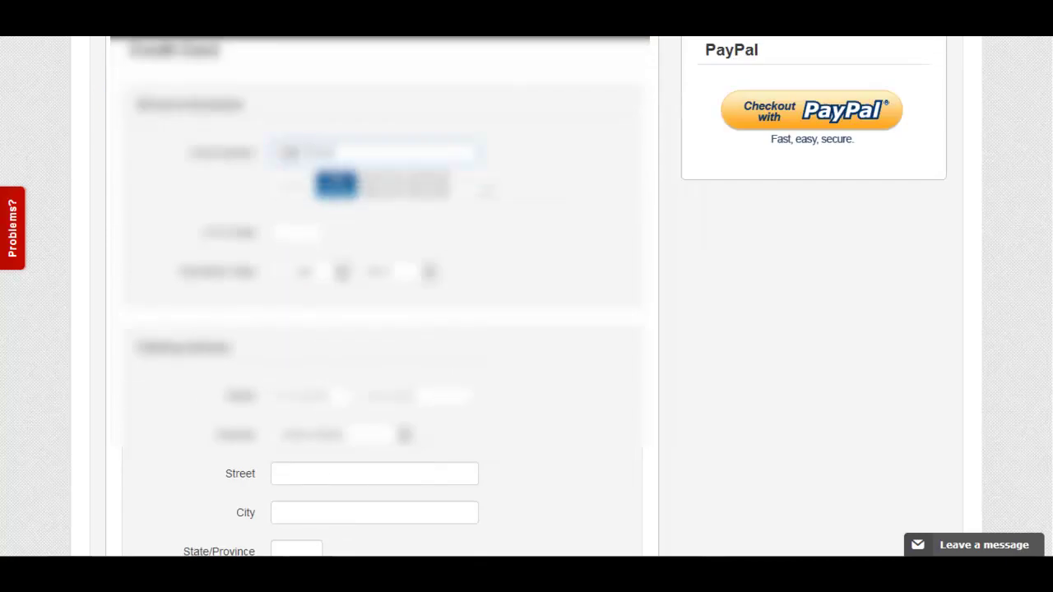
{"action": "type", "text": "24424242"}
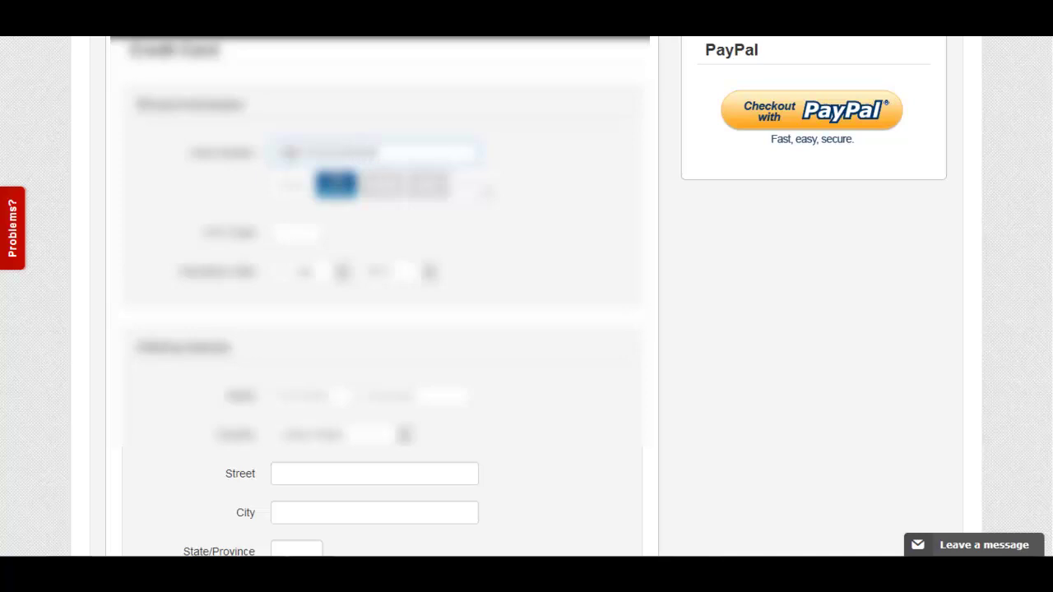
{"action": "left_click", "coordinate": [289, 236]}
{"action": "type", "text": "123"}
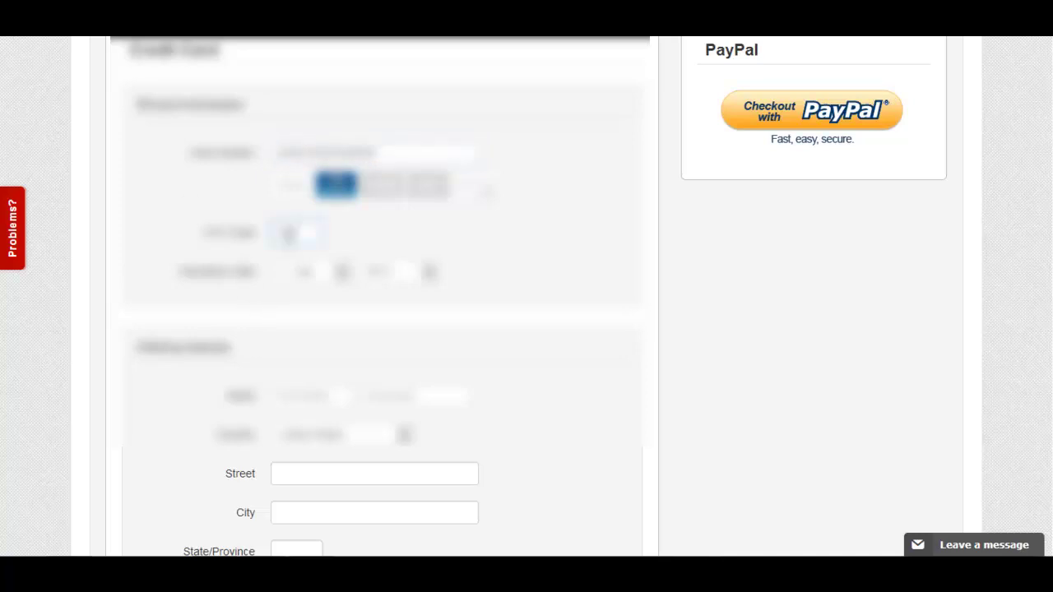
{"action": "left_click", "coordinate": [320, 270]}
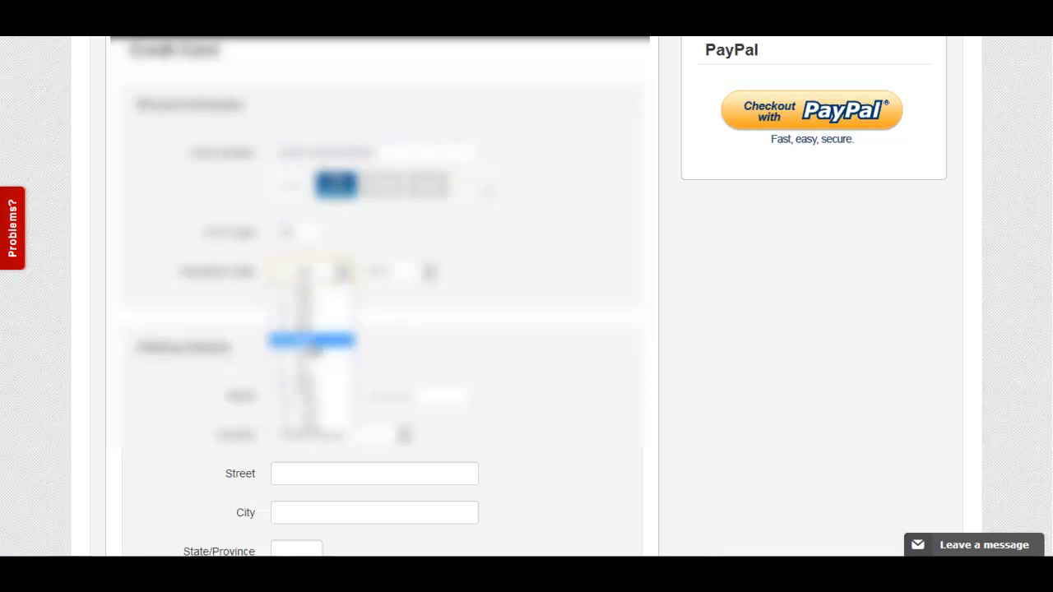
{"action": "left_click", "coordinate": [308, 352]}
{"action": "left_click", "coordinate": [386, 273]}
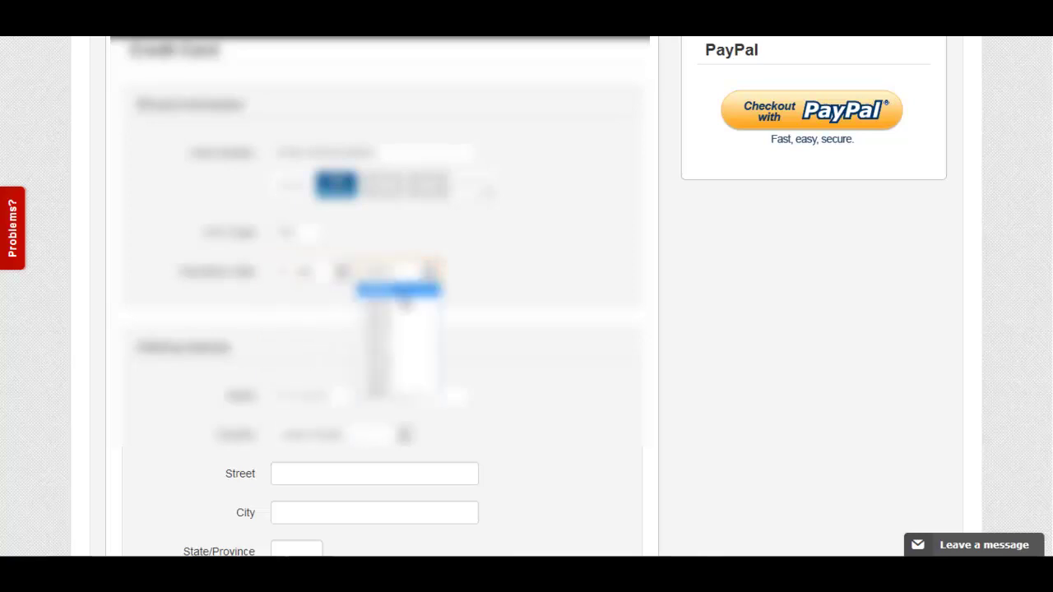
{"action": "left_click", "coordinate": [398, 316]}
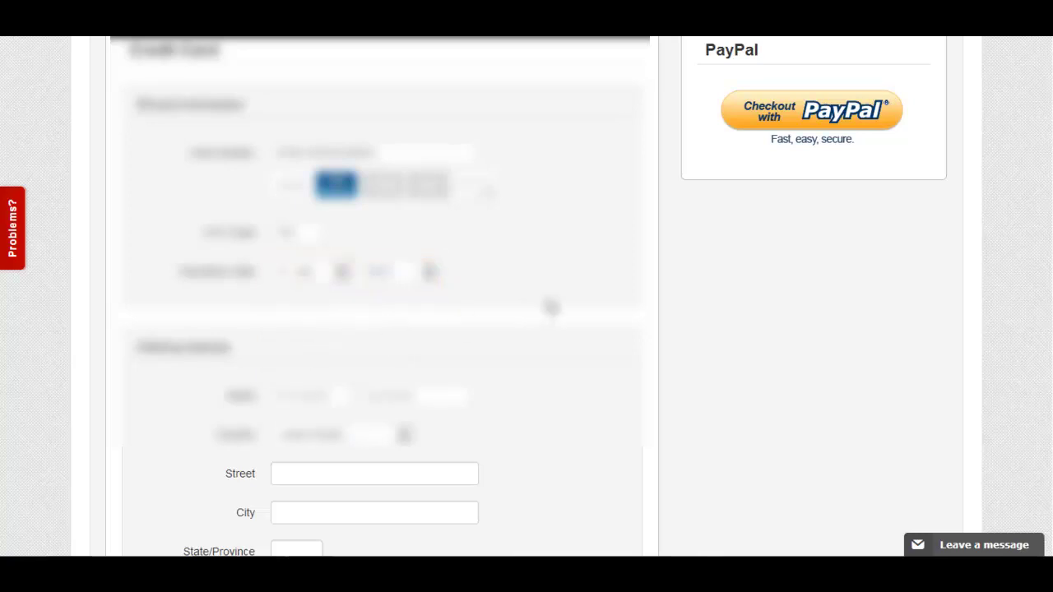
{"action": "scroll", "coordinate": [550, 305], "scroll_direction": "down", "scroll_amount": 5}
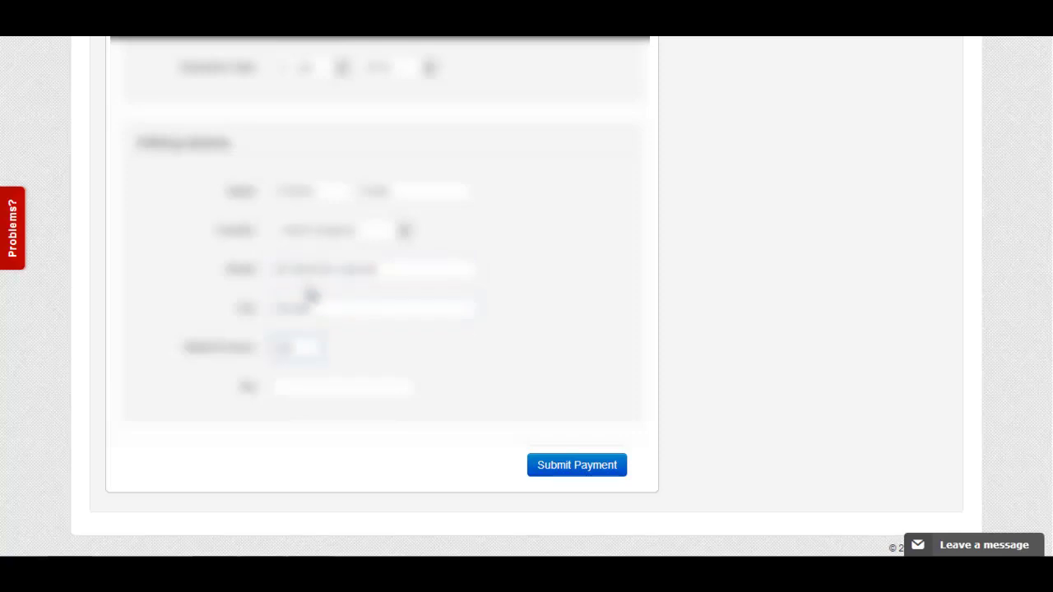
{"action": "type", "text": "A 1A"}
{"action": "key", "text": "Tab"}
{"action": "type", "text": "0207946"}
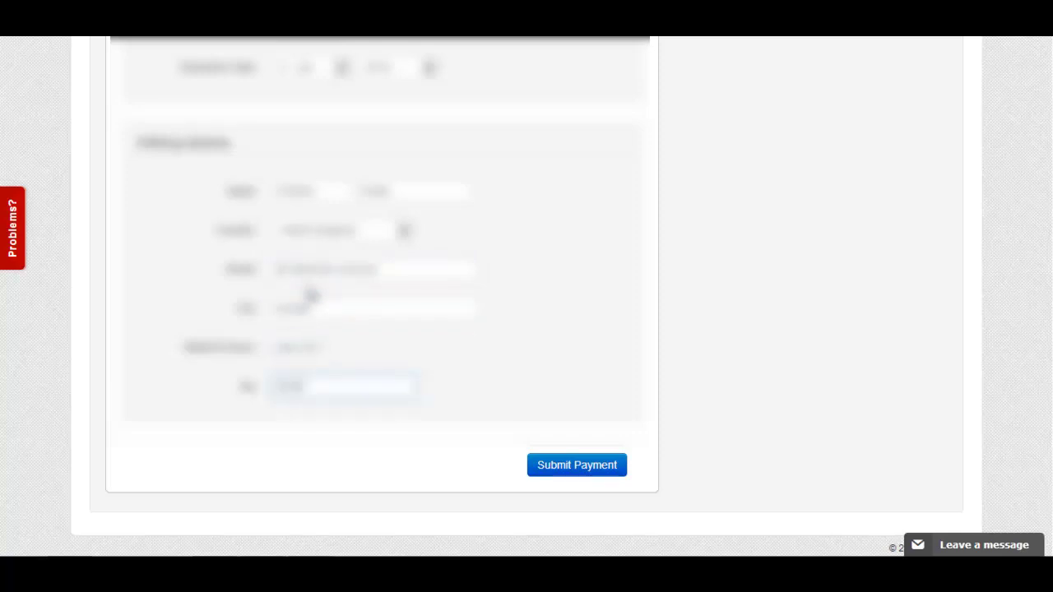
{"action": "type", "text": "0958"}
{"action": "left_click", "coordinate": [565, 467]}
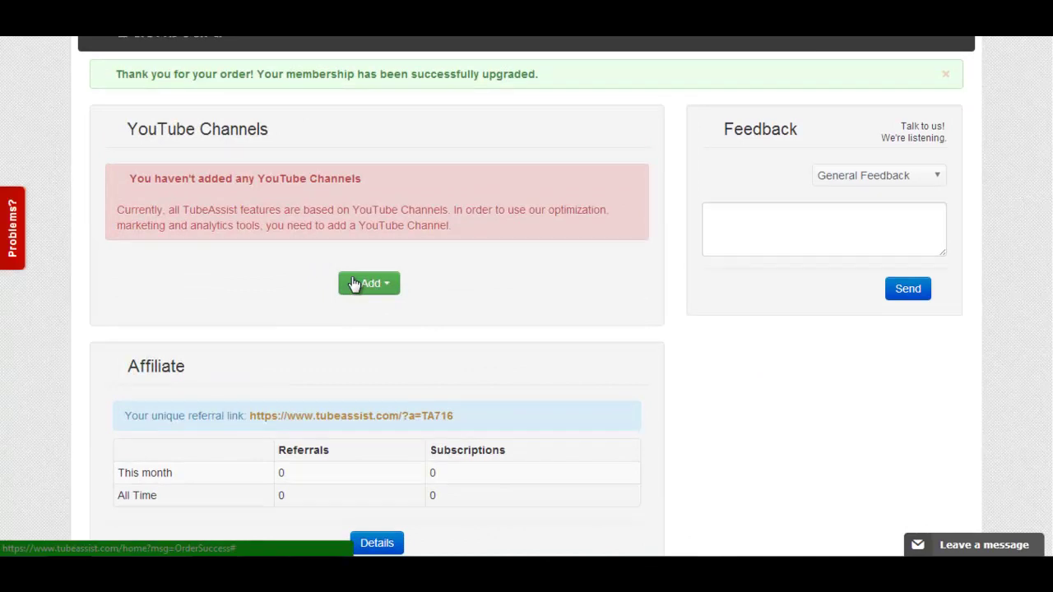
Step: Add a YouTube channel via 'I have the Channel login & password' to reach Google sign-in
{"action": "left_click", "coordinate": [358, 293]}
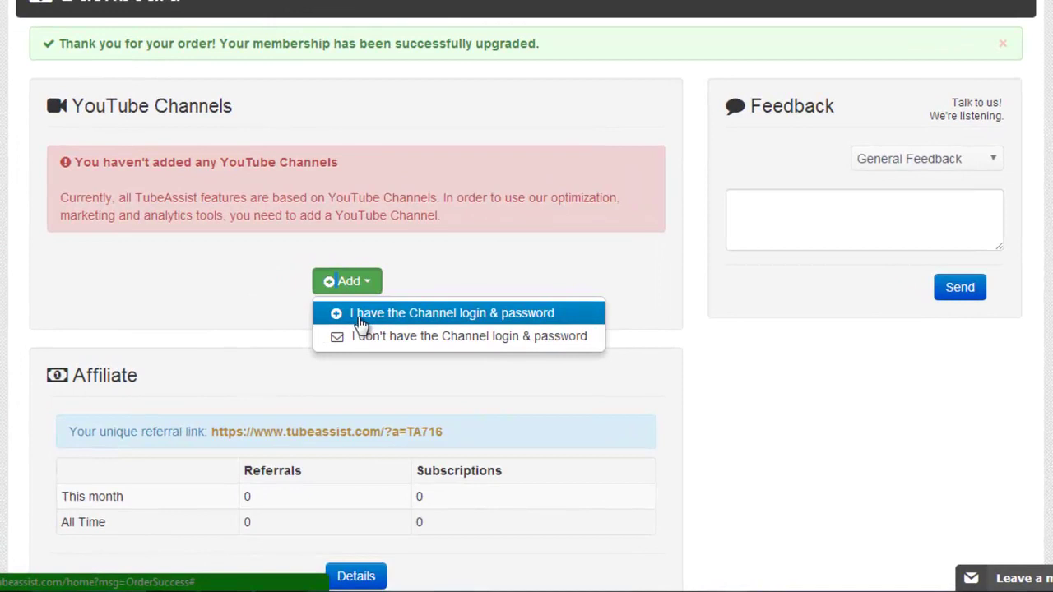
{"action": "left_click", "coordinate": [360, 317]}
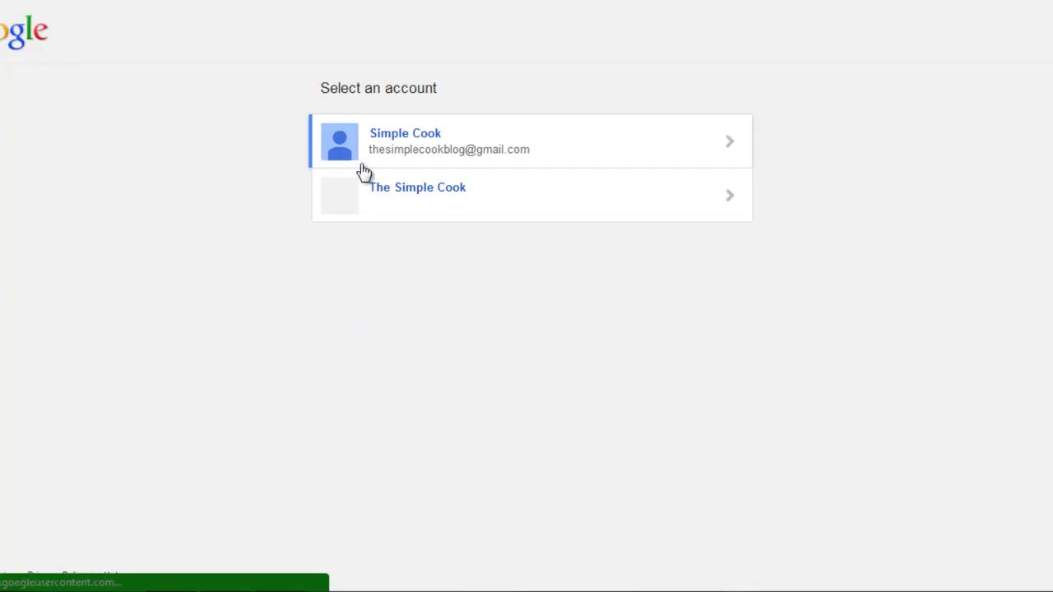
Step: Pick The Simple Cook Google account and accept TubeAssist's YouTube permissions
{"action": "left_click", "coordinate": [386, 200]}
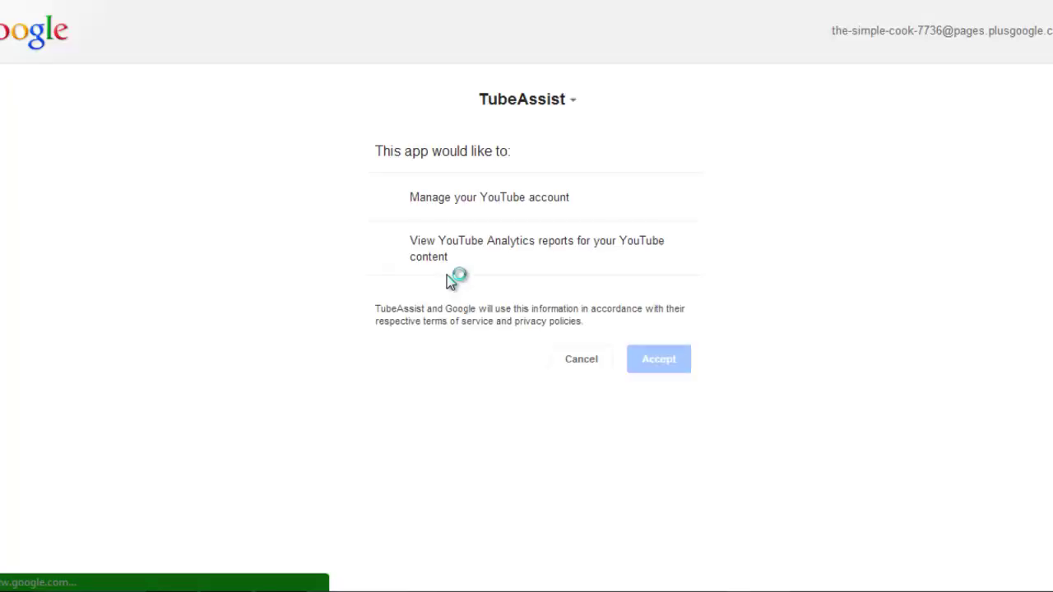
{"action": "left_click", "coordinate": [664, 362]}
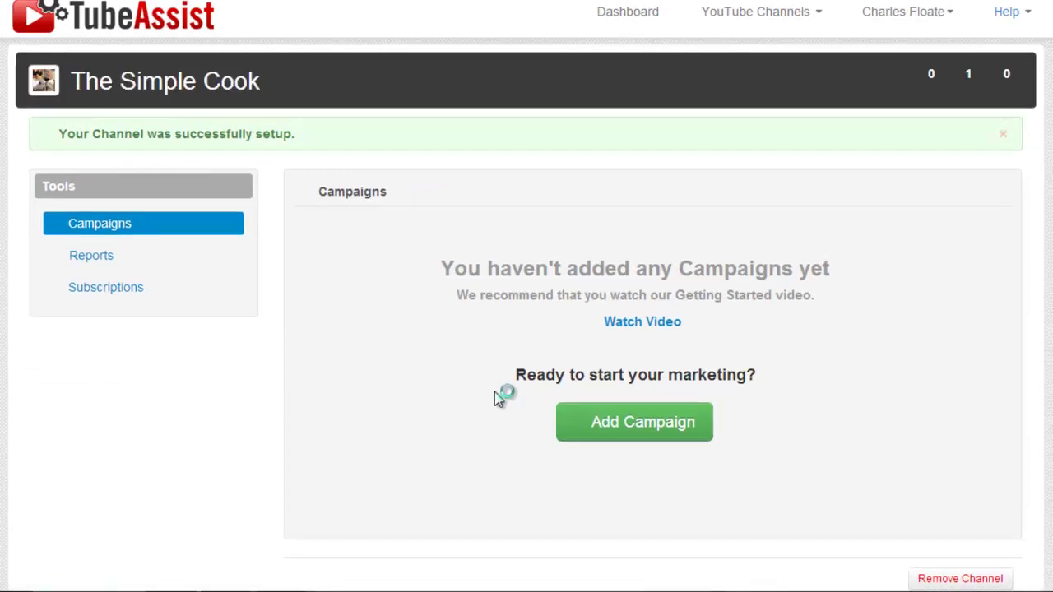
Step: Create a Share Video campaign with search phrase 'How to make a Cup of Tea' and the tea video
{"action": "left_click", "coordinate": [601, 437]}
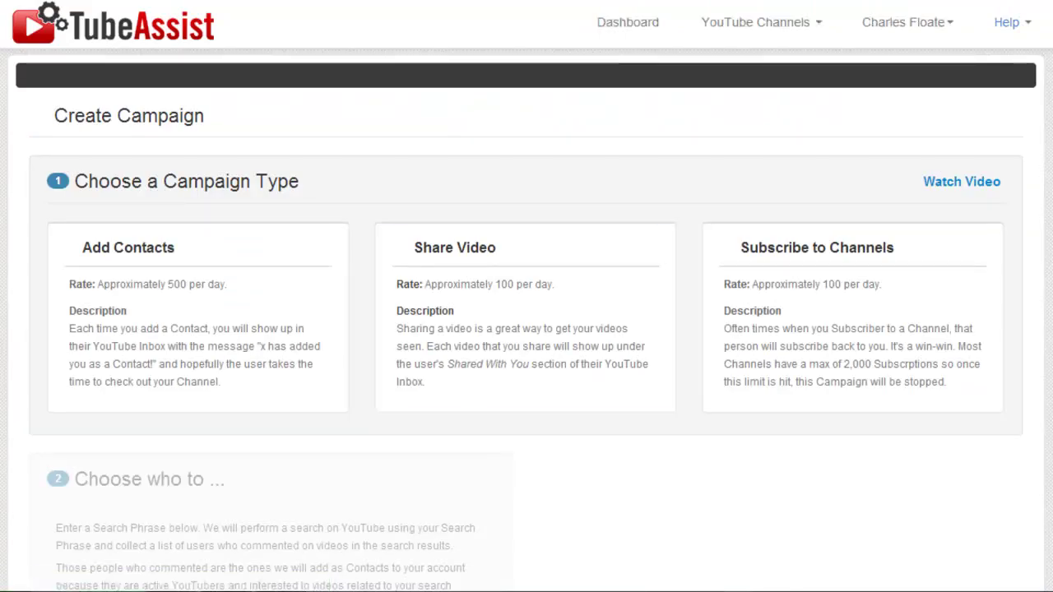
{"action": "left_click", "coordinate": [581, 327]}
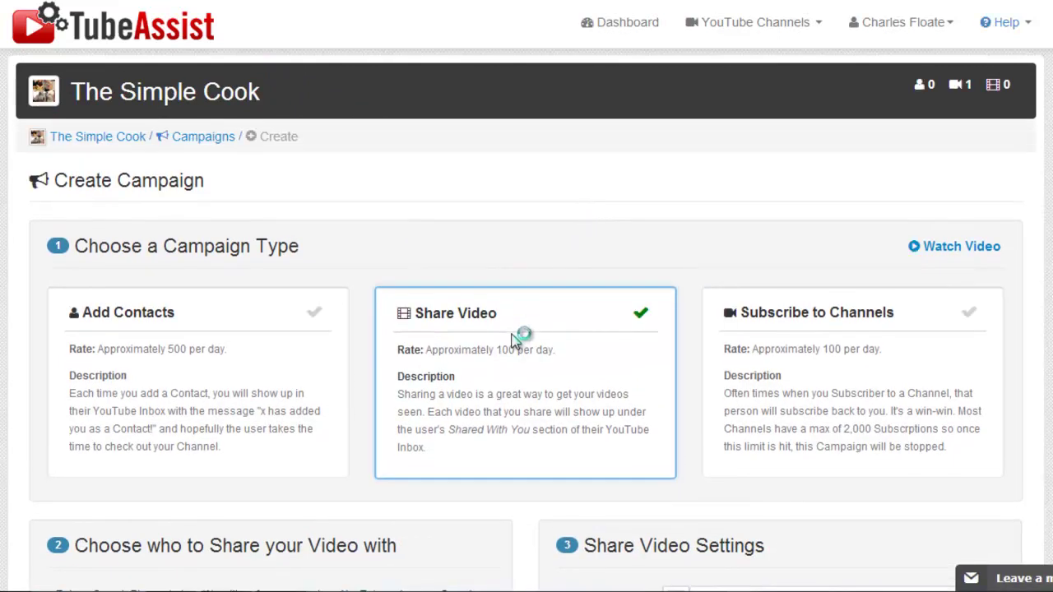
{"action": "scroll", "coordinate": [513, 338], "scroll_direction": "down", "scroll_amount": 5}
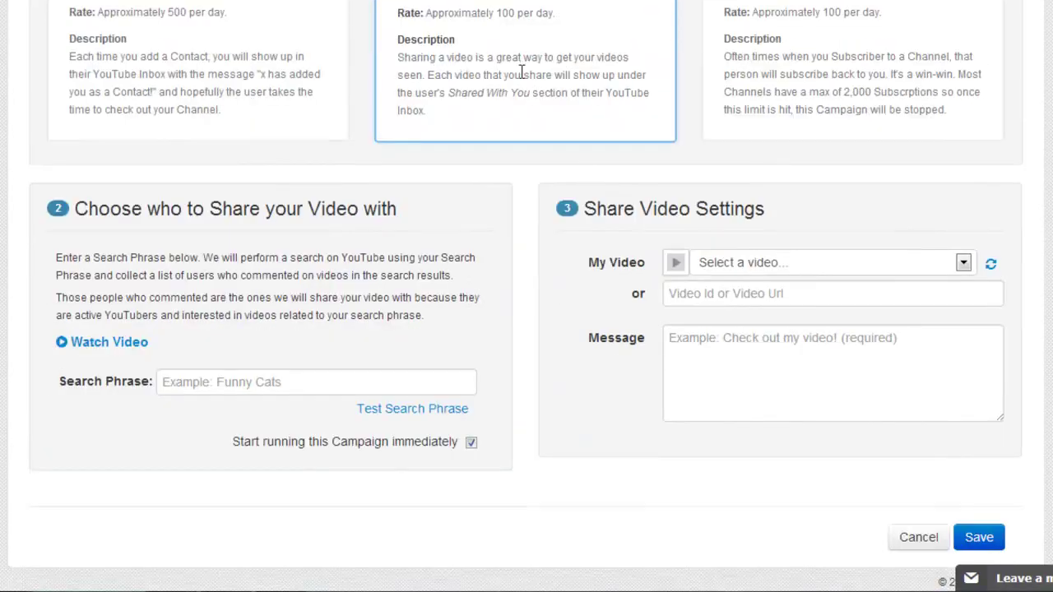
{"action": "left_click", "coordinate": [236, 379]}
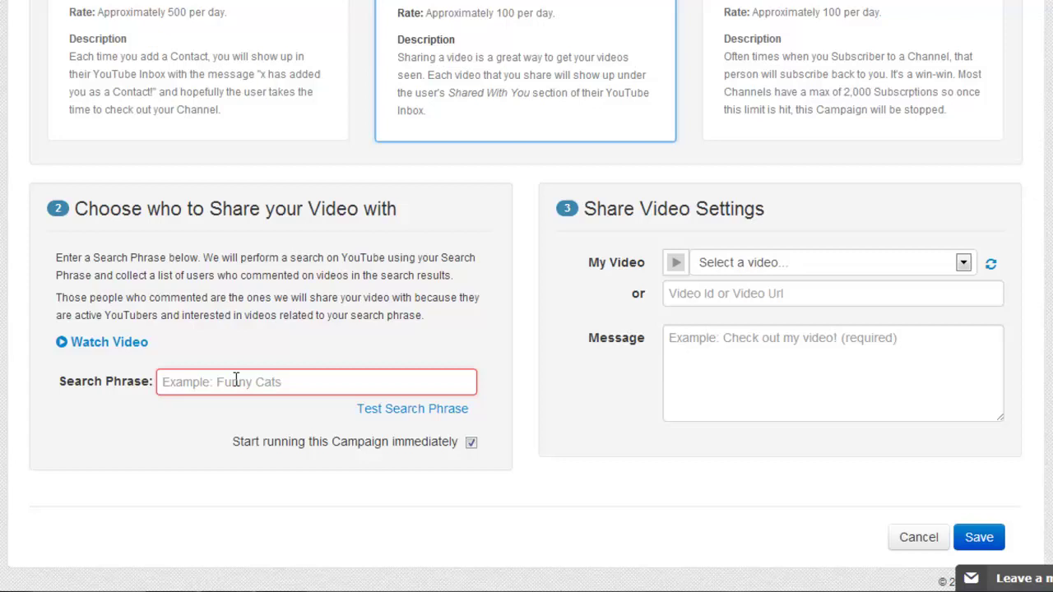
{"action": "type", "text": "How to mak"}
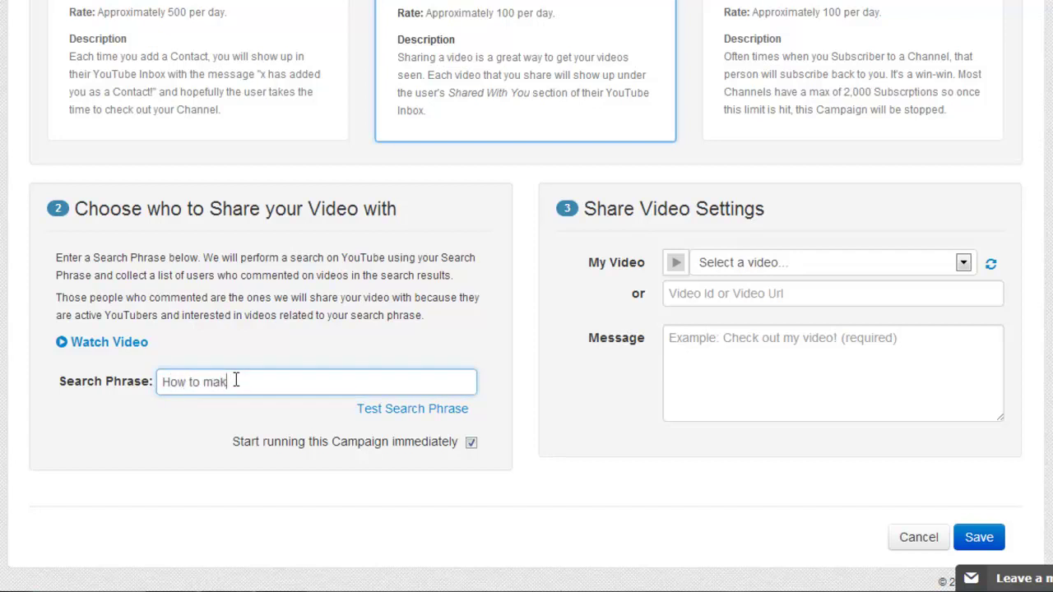
{"action": "type", "text": "e a Cup"}
{"action": "type", "text": " of Tea"}
{"action": "left_click", "coordinate": [826, 270]}
{"action": "left_click", "coordinate": [803, 298]}
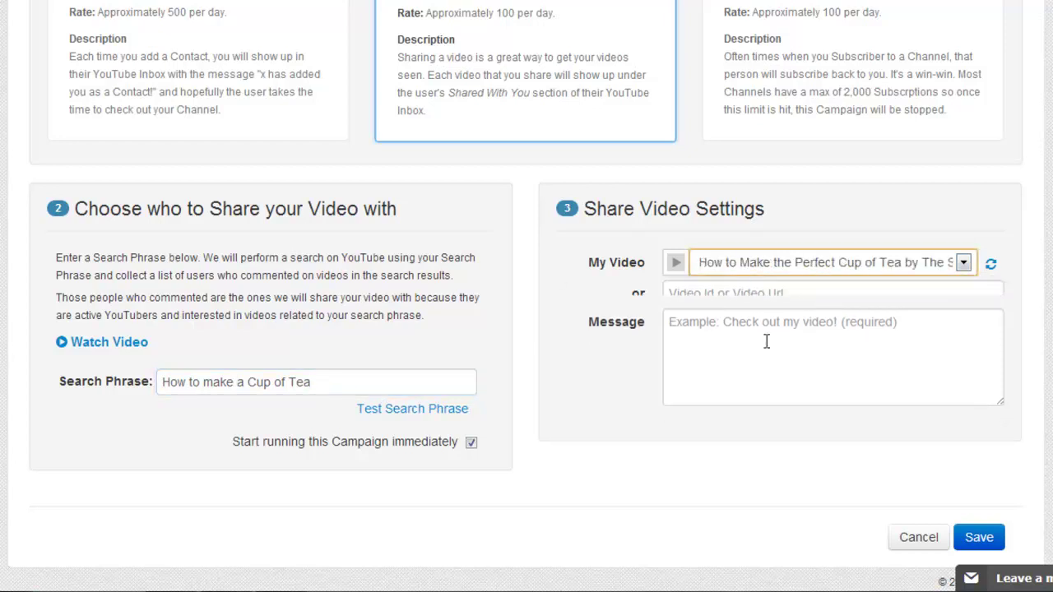
Step: Write the message: 'Hey,' plus the pitch about a video of the PERFECT way to make tea
{"action": "left_click", "coordinate": [781, 317]}
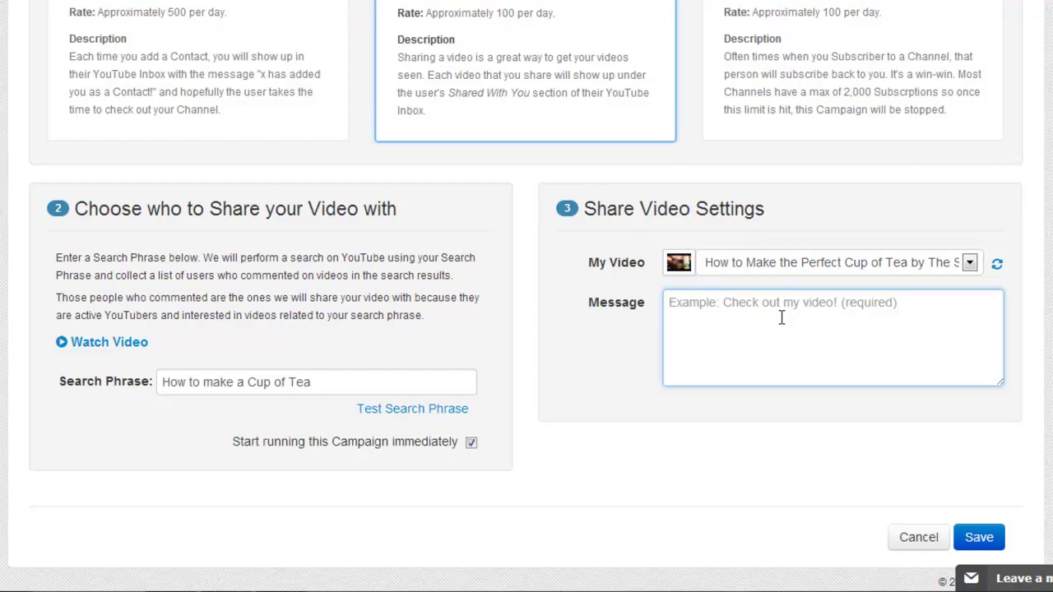
{"action": "type", "text": "H"}
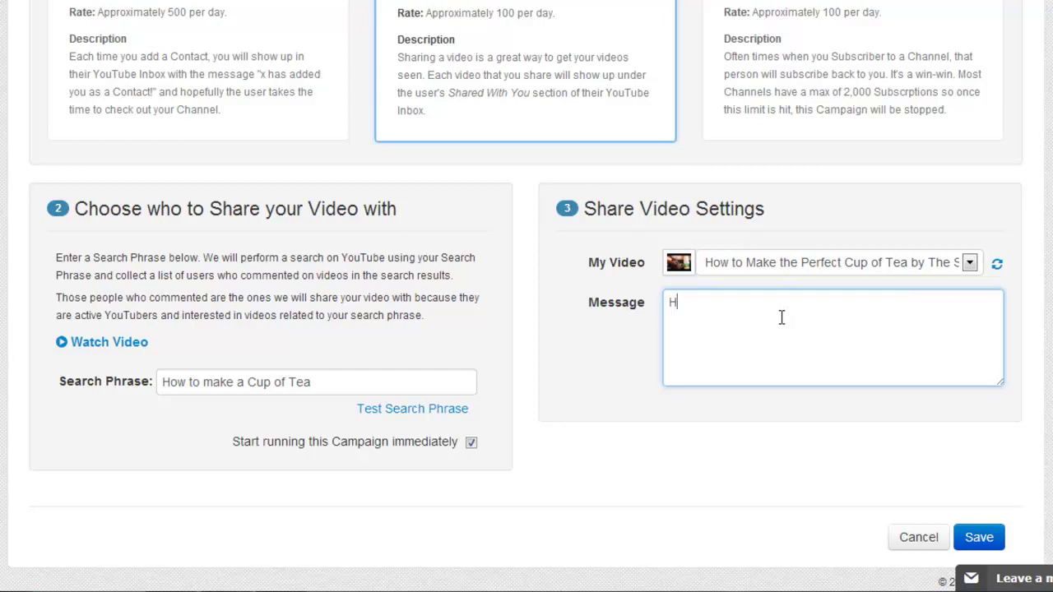
{"action": "type", "text": "ey,"}
{"action": "key", "text": "Return"}
{"action": "key", "text": "Return"}
{"action": "type", "text": "I saw yo"}
{"action": "type", "text": "u were inters"}
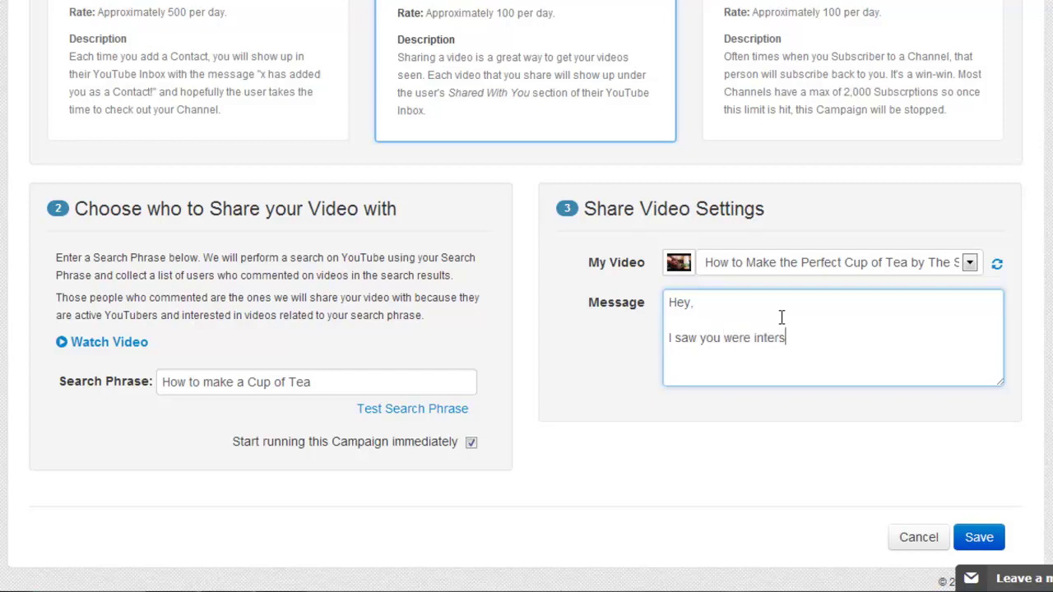
{"action": "key", "text": "BackSpace"}
{"action": "type", "text": "ested in m"}
{"action": "type", "text": "aking a cup of "}
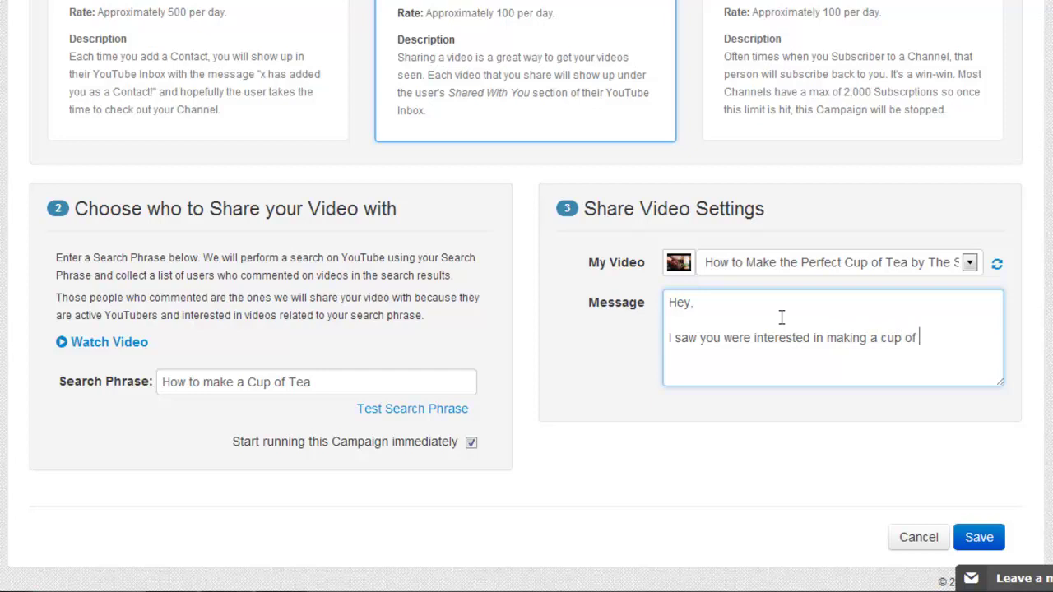
{"action": "type", "text": "tes"}
{"action": "key", "text": "BackSpace"}
{"action": "key", "text": "BackSpace"}
{"action": "type", "text": "a,"}
{"action": "type", "text": " I've just pu"}
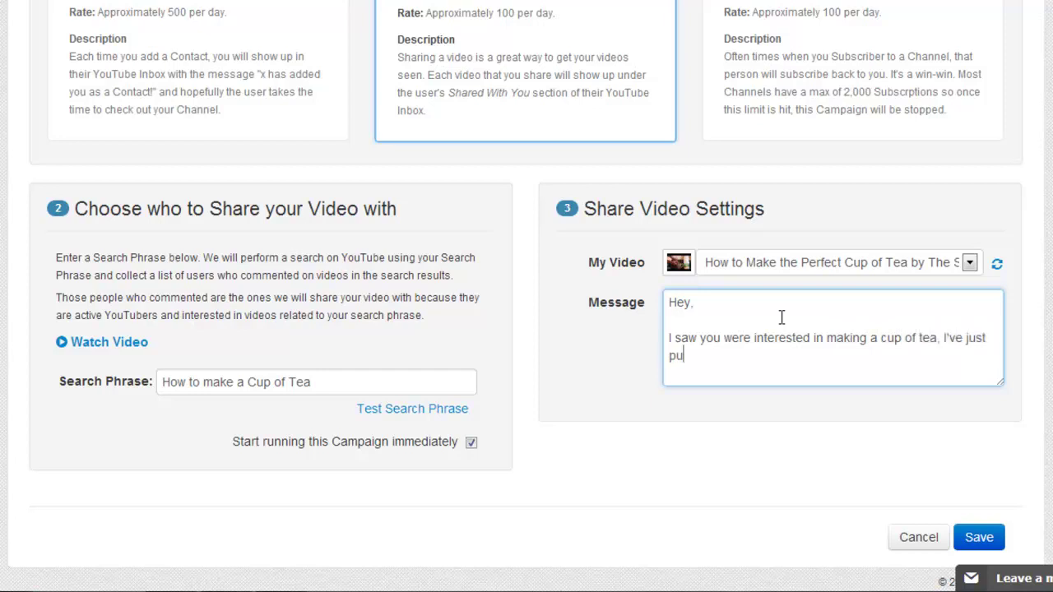
{"action": "type", "text": "t together the PER"}
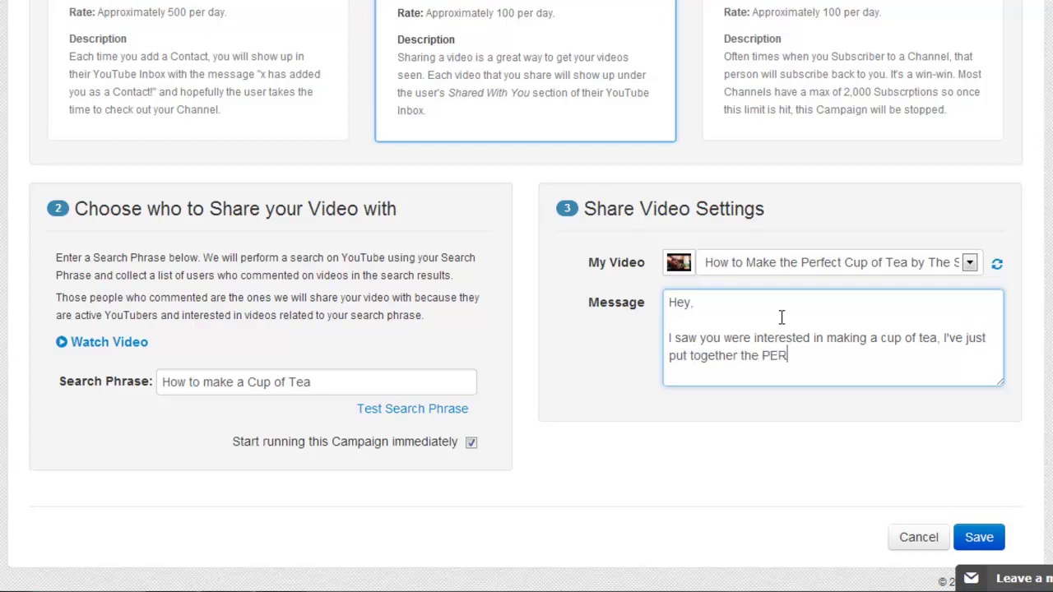
{"action": "type", "text": "FECT wa"}
{"action": "type", "text": "y"}
{"action": "left_click", "coordinate": [739, 355]}
{"action": "type", "text": "a video of"}
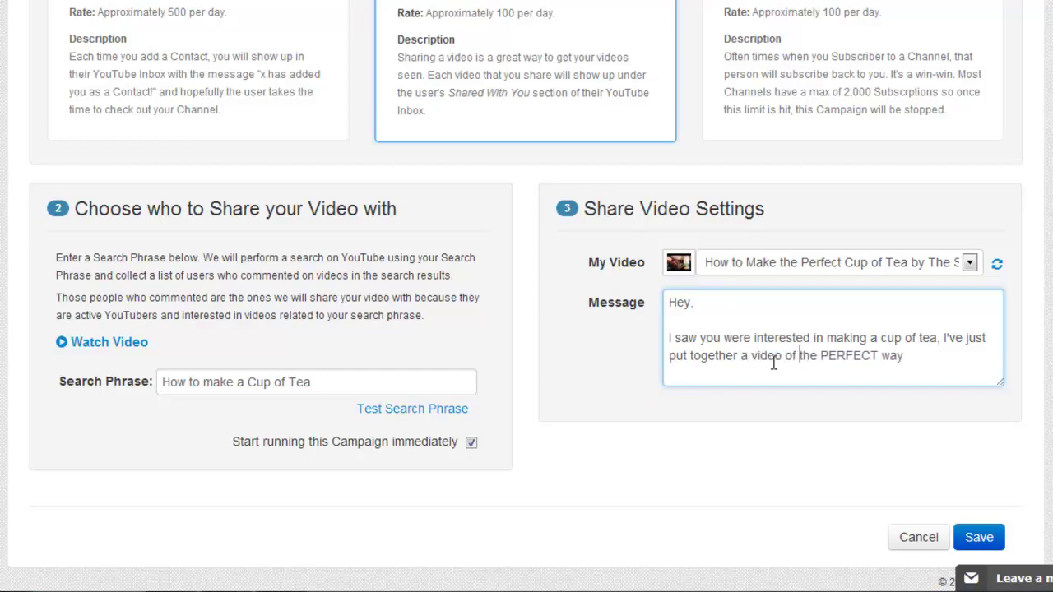
{"action": "left_click", "coordinate": [952, 356]}
{"action": "type", "text": "f mak"}
{"action": "type", "text": "ing one! "}
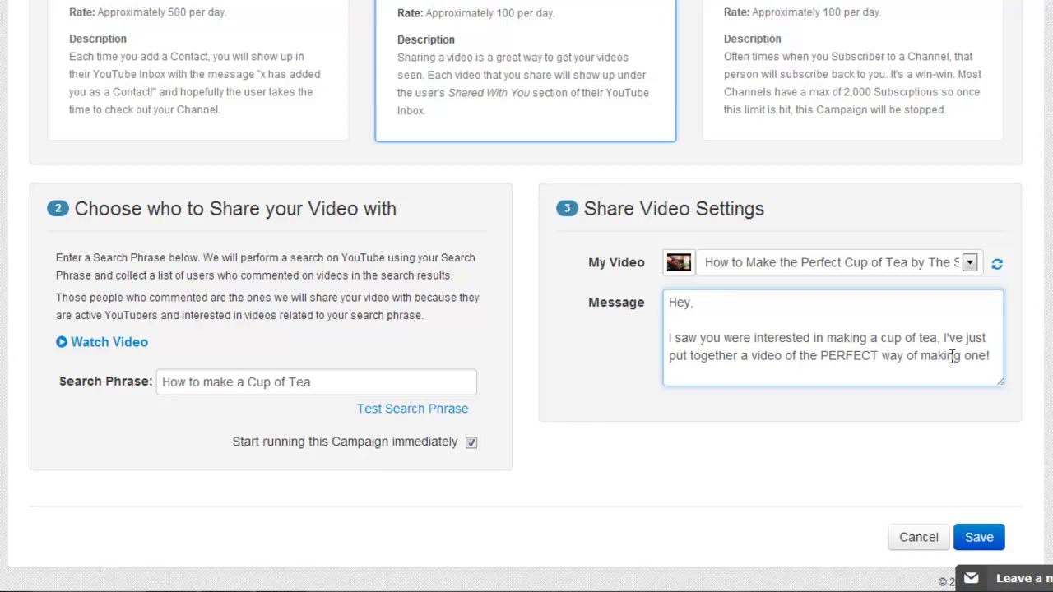
{"action": "type", "text": "Check"}
{"action": "type", "text": " it out and tell me"}
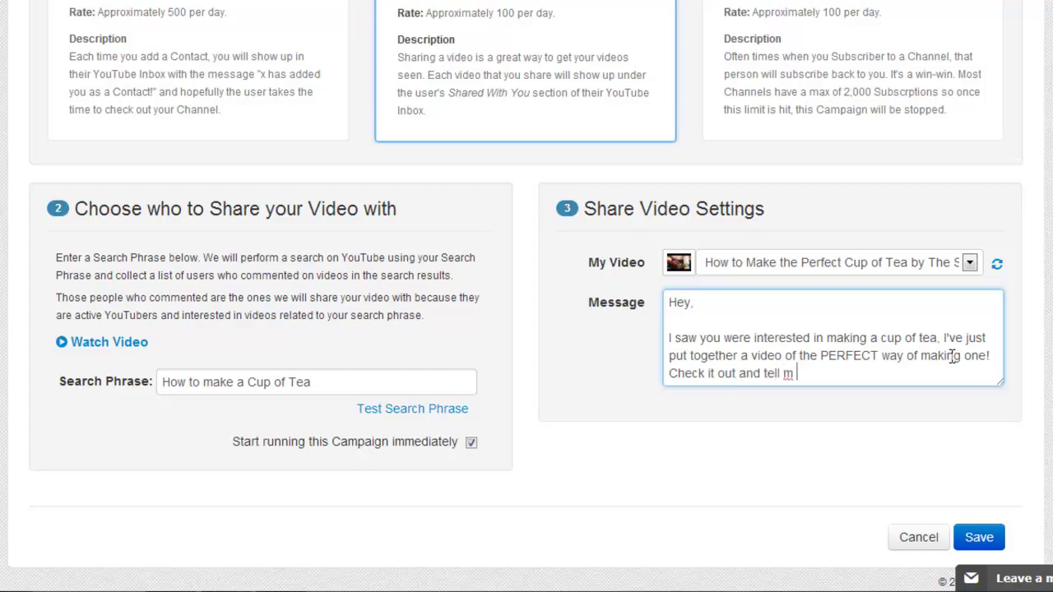
{"action": "type", "text": " what you think"}
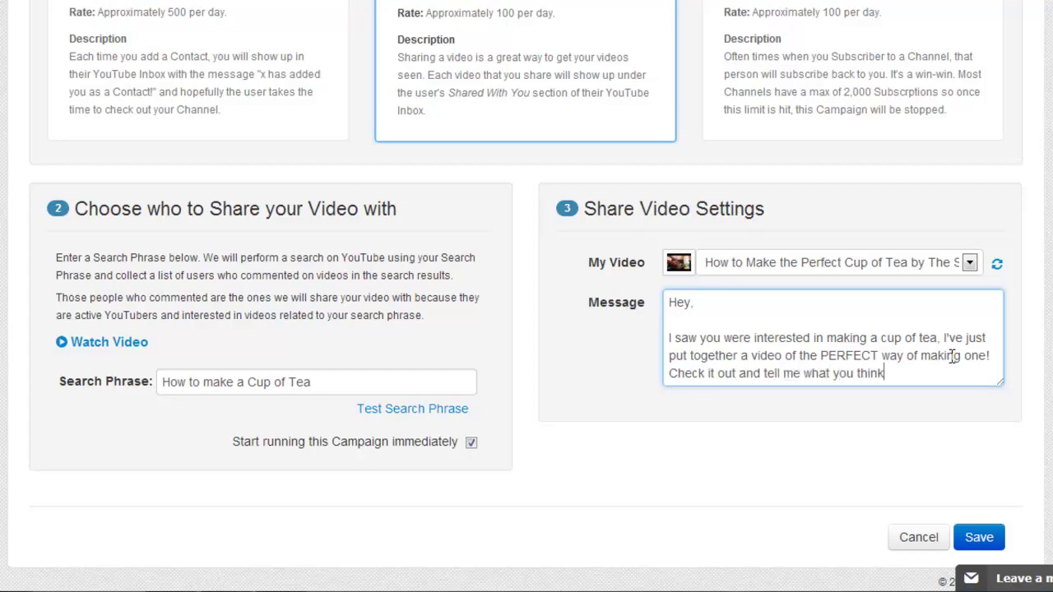
{"action": "type", "text": "."}
Step: Sign the message off with 'Thanks!' and 'TheSimpleCook.co.uk' on new lines
{"action": "key", "text": "Return"}
{"action": "key", "text": "Return"}
{"action": "type", "text": "Thanks!"}
{"action": "key", "text": "Return"}
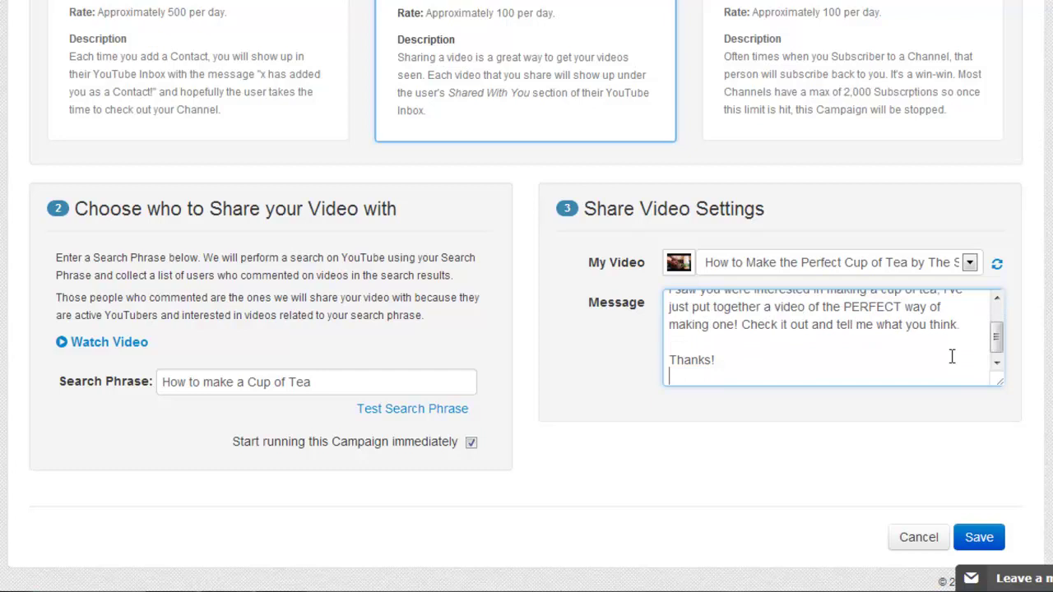
{"action": "type", "text": "-= The"}
{"action": "key", "text": "BackSpace"}
{"action": "key", "text": "BackSpace"}
{"action": "key", "text": "BackSpace"}
{"action": "key", "text": "BackSpace"}
{"action": "type", "text": "TheSimple"}
{"action": "type", "text": "Cook.co.uk"}
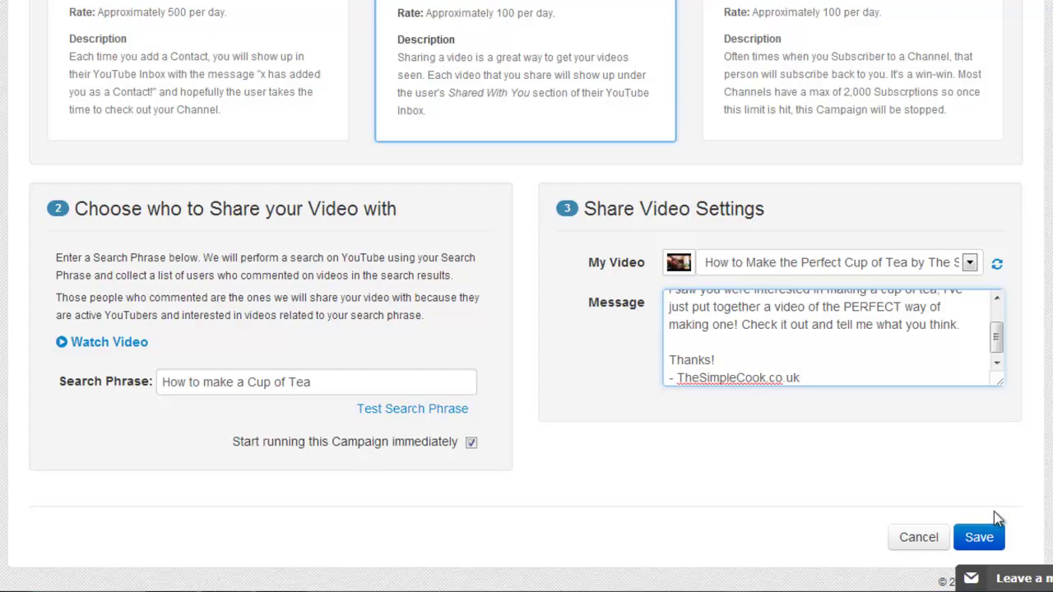
Step: Save the Share Video campaign for the cup-of-tea video
{"action": "left_click", "coordinate": [997, 536]}
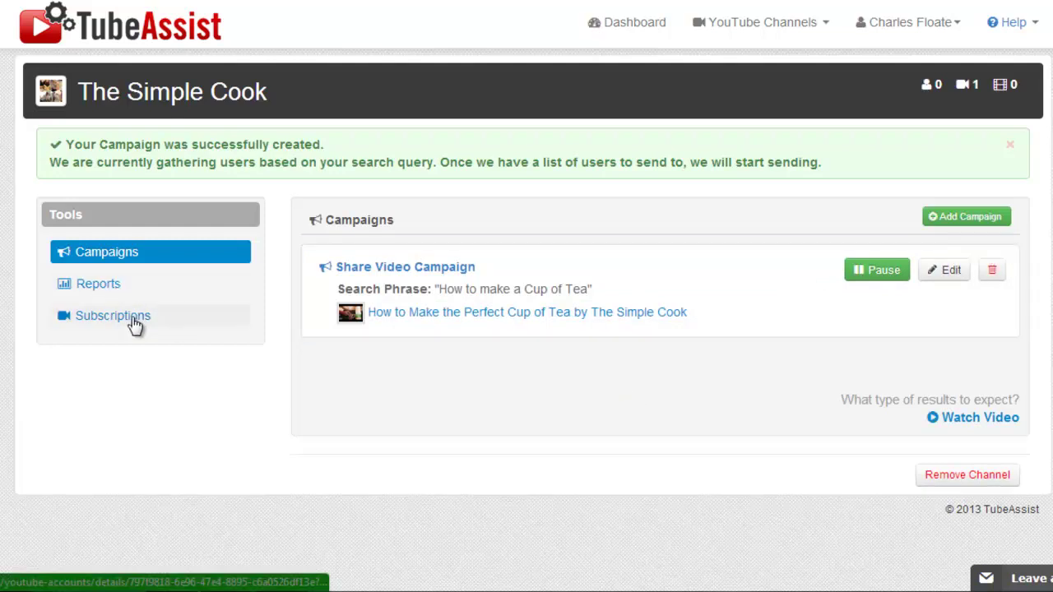
Step: Start another campaign and settle on the Add Contacts type after trying Subscribe to Channels
{"action": "left_click", "coordinate": [949, 217]}
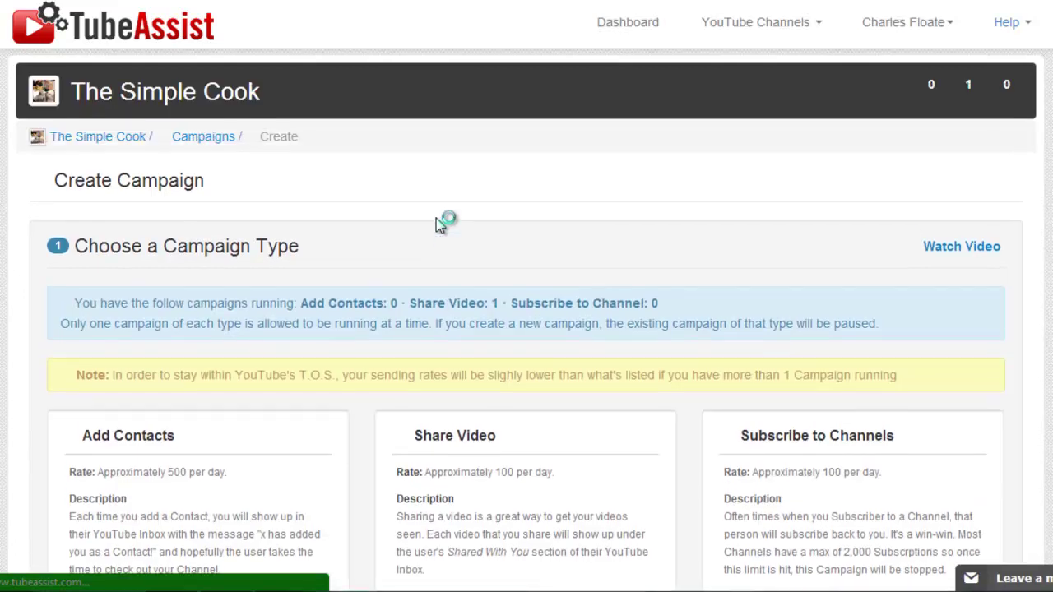
{"action": "scroll", "coordinate": [440, 223], "scroll_direction": "down", "scroll_amount": 3}
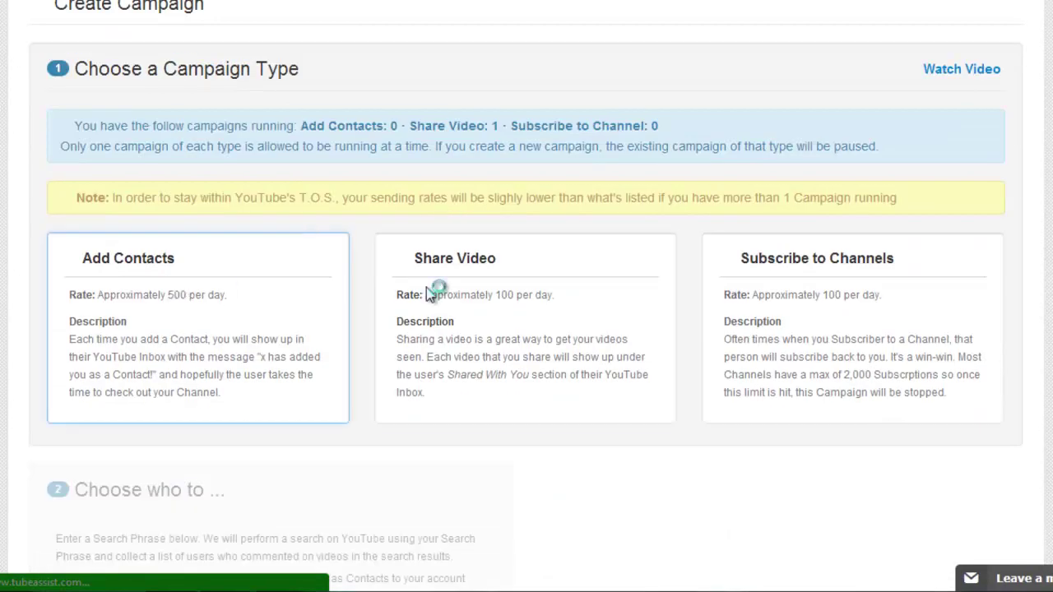
{"action": "scroll", "coordinate": [813, 315], "scroll_direction": "down", "scroll_amount": 1}
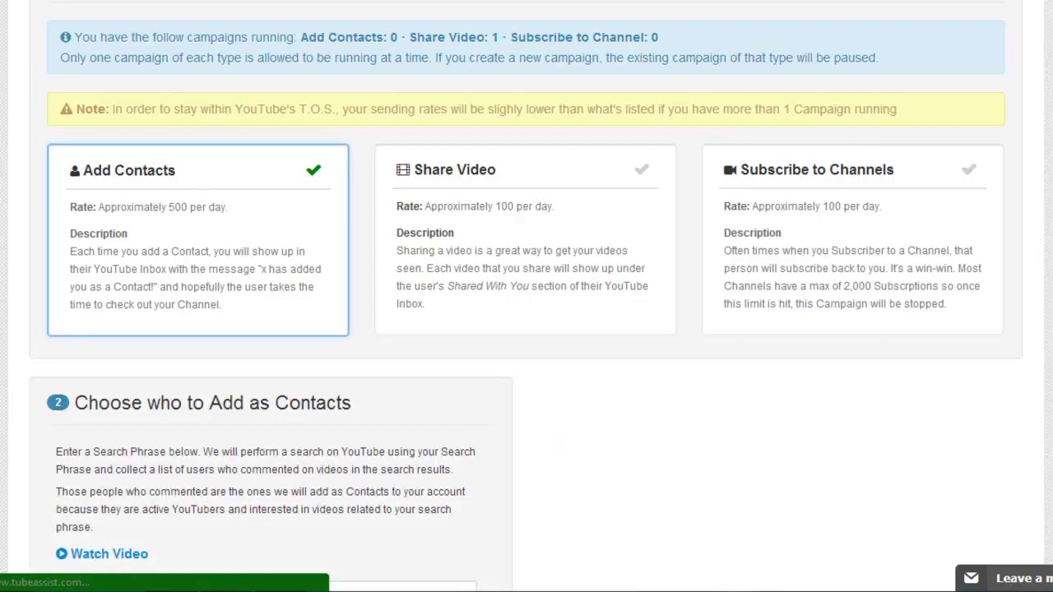
{"action": "scroll", "coordinate": [157, 357], "scroll_direction": "down", "scroll_amount": 2}
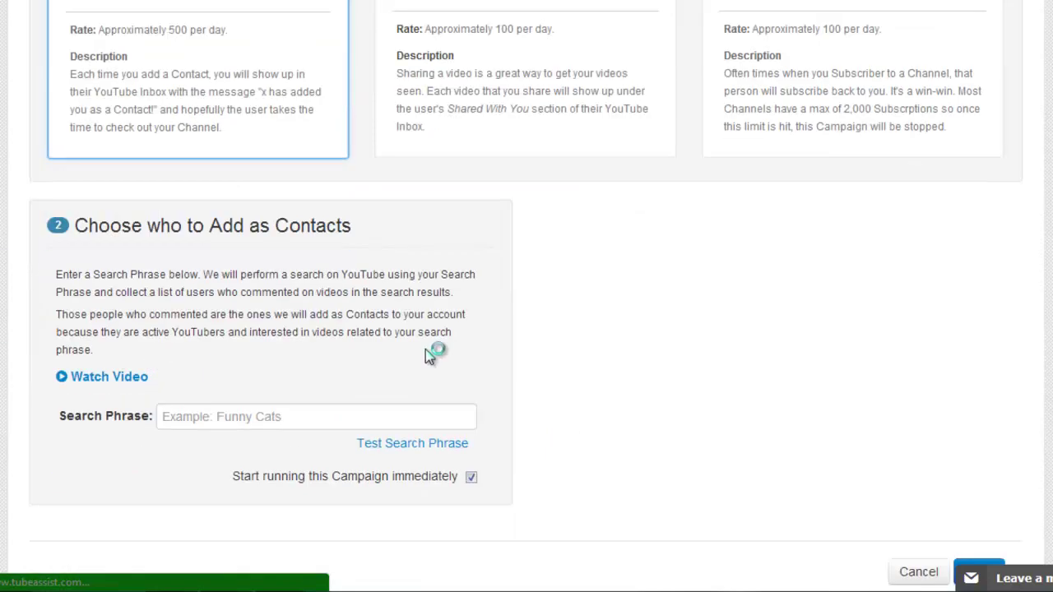
{"action": "left_click", "coordinate": [269, 408]}
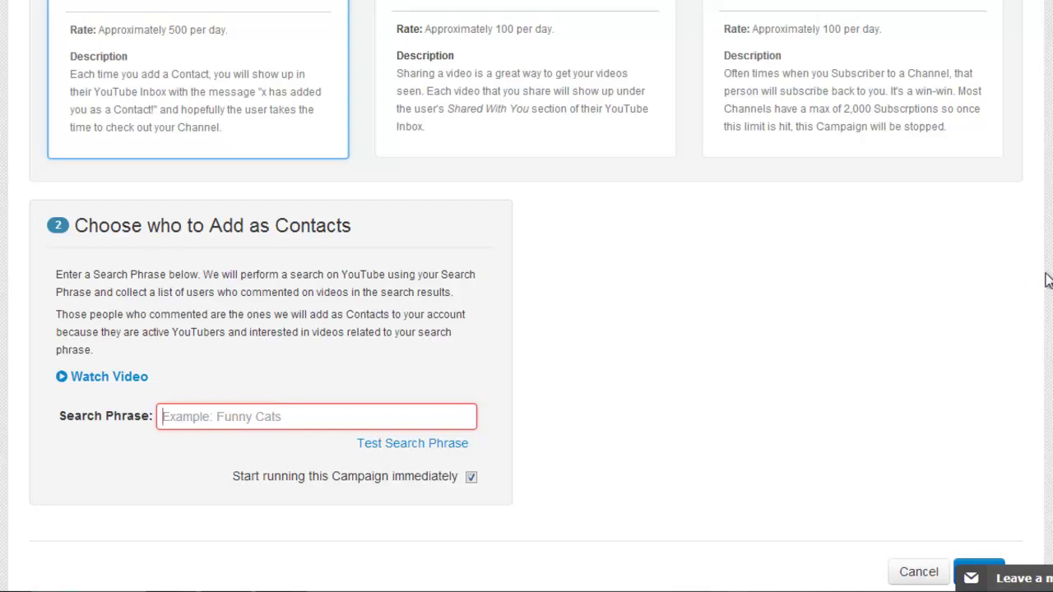
{"action": "scroll", "coordinate": [987, 313], "scroll_direction": "up", "scroll_amount": 2}
{"action": "left_click", "coordinate": [765, 228]}
{"action": "scroll", "coordinate": [751, 413], "scroll_direction": "down", "scroll_amount": 2}
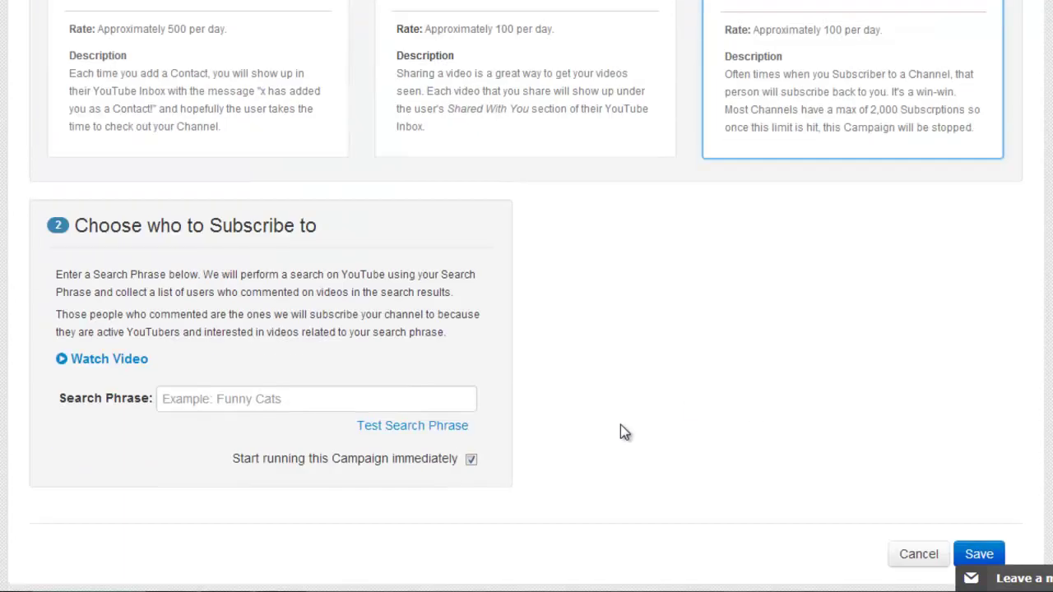
{"action": "left_click", "coordinate": [263, 403]}
{"action": "scroll", "coordinate": [546, 421], "scroll_direction": "up", "scroll_amount": 1}
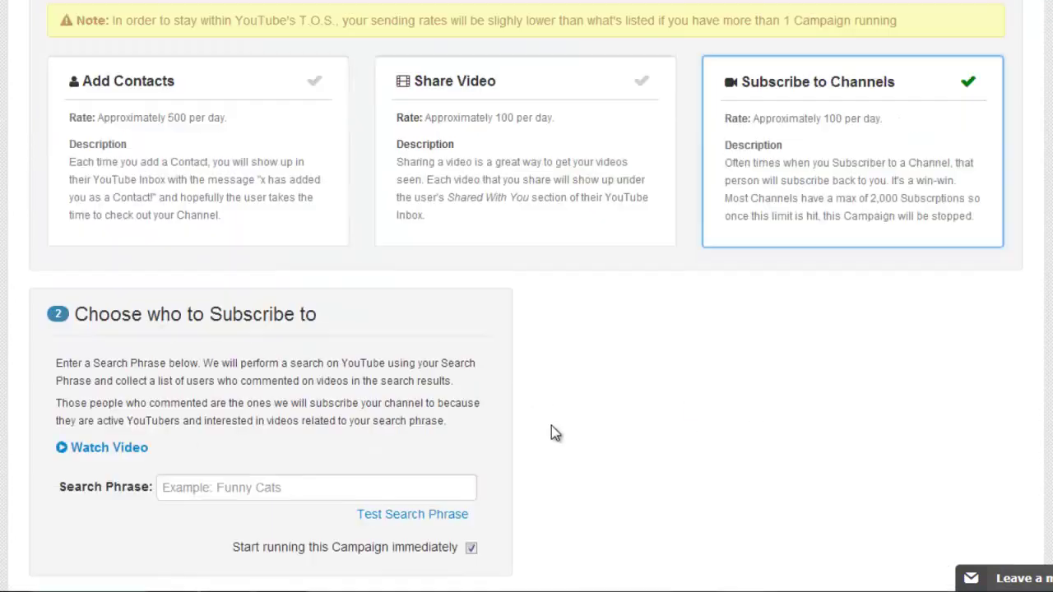
{"action": "left_click", "coordinate": [194, 222]}
Step: Enter 'Cooking' as the search phrase and save the Add Contacts campaign
{"action": "scroll", "coordinate": [639, 376], "scroll_direction": "down", "scroll_amount": 1}
{"action": "left_click", "coordinate": [198, 404]}
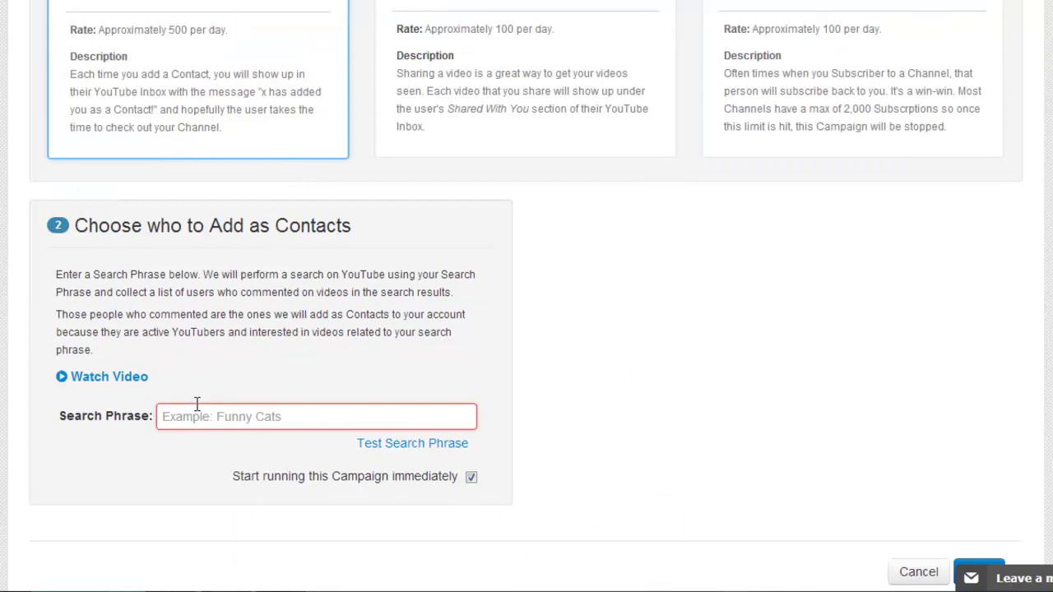
{"action": "type", "text": "Cook"}
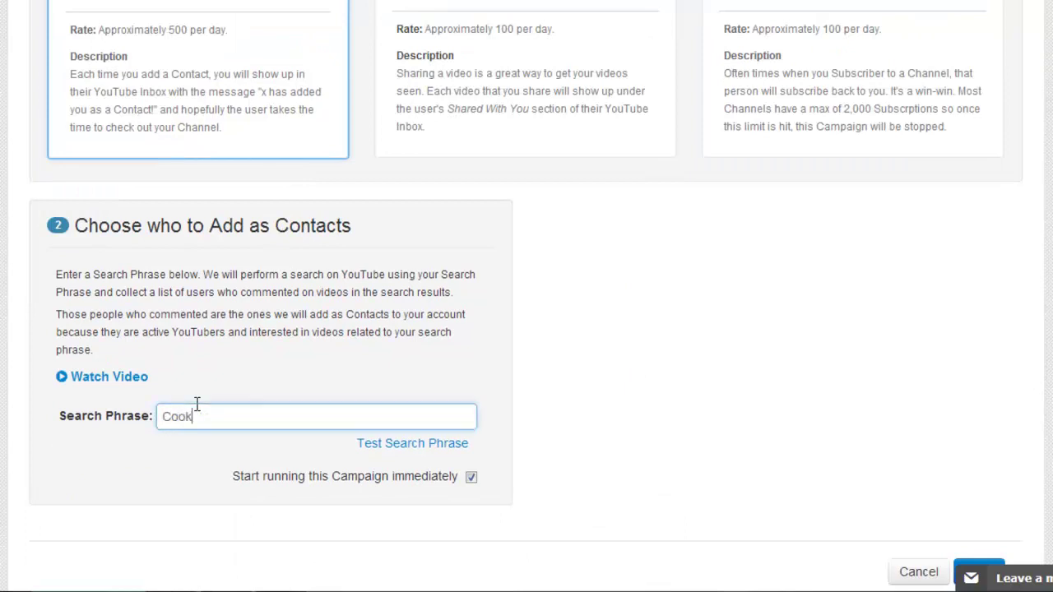
{"action": "type", "text": "ing"}
{"action": "scroll", "coordinate": [628, 315], "scroll_direction": "down", "scroll_amount": 1}
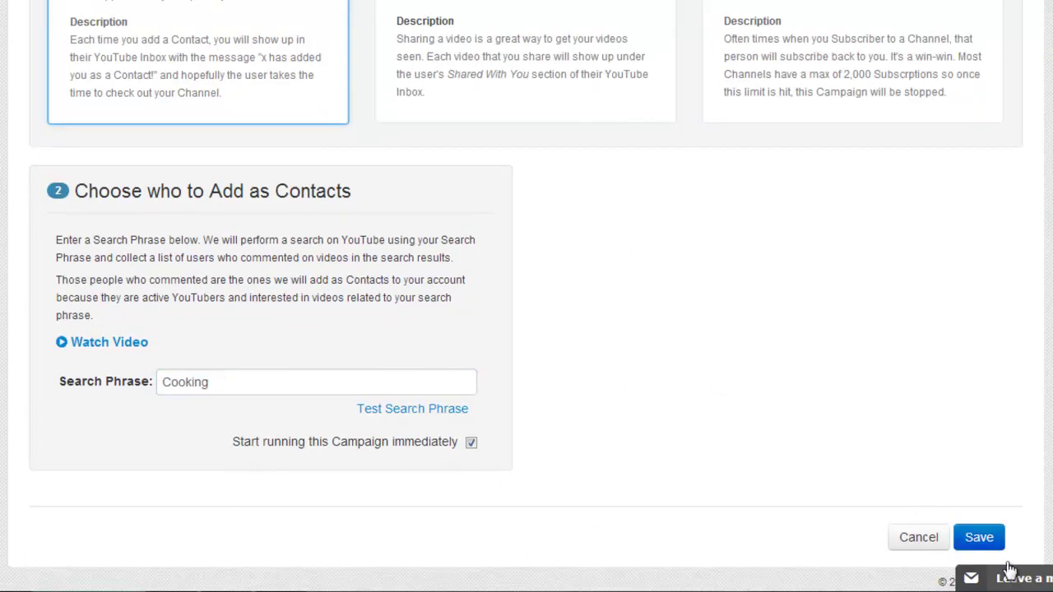
{"action": "left_click", "coordinate": [975, 538]}
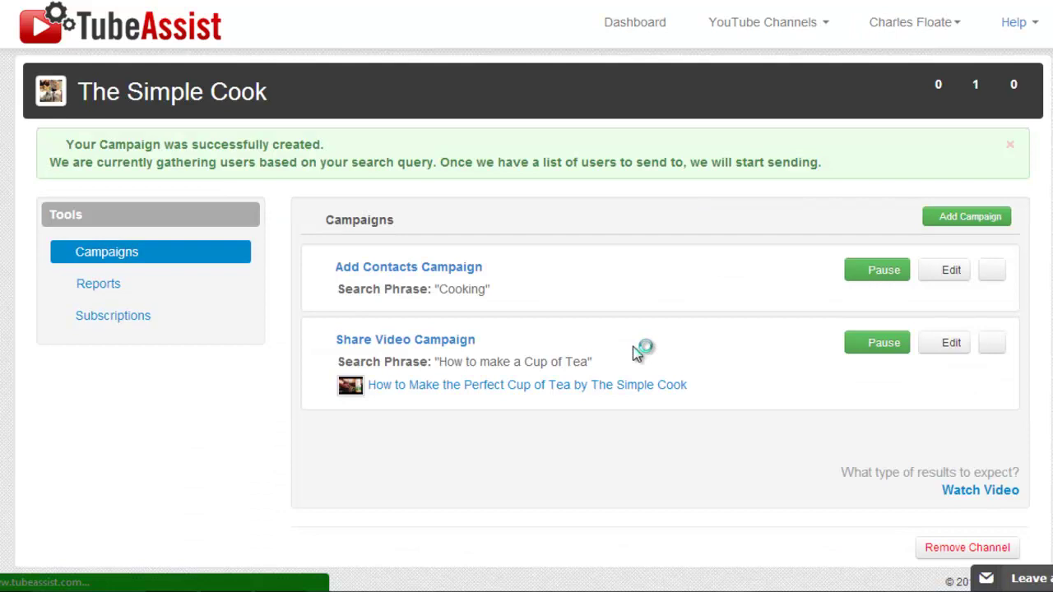
Step: Look through the Reports and Subscriptions pages, then go back to the Campaigns list
{"action": "left_click", "coordinate": [111, 282]}
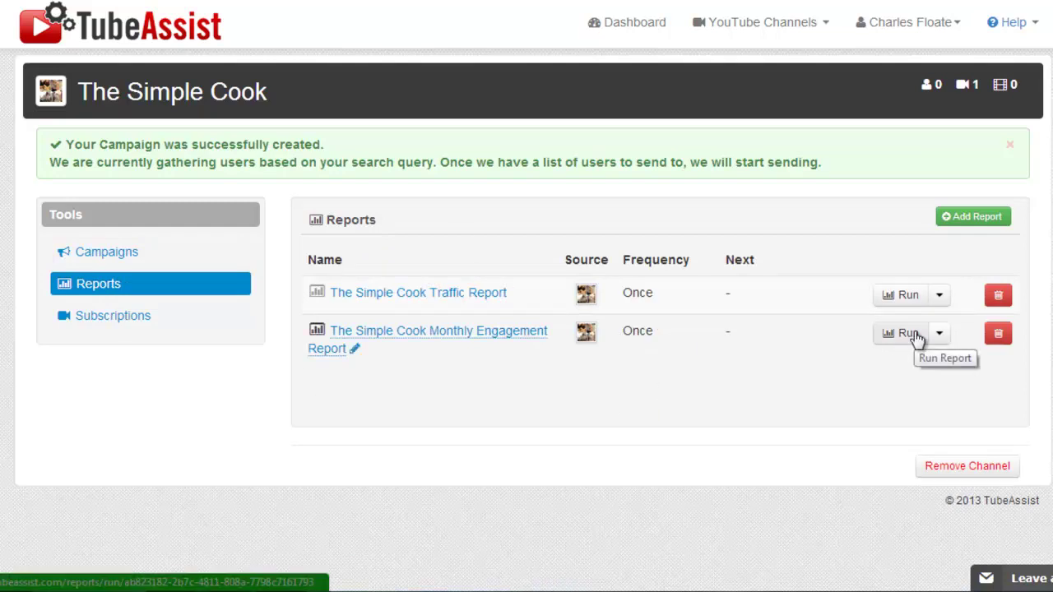
{"action": "left_click", "coordinate": [79, 319]}
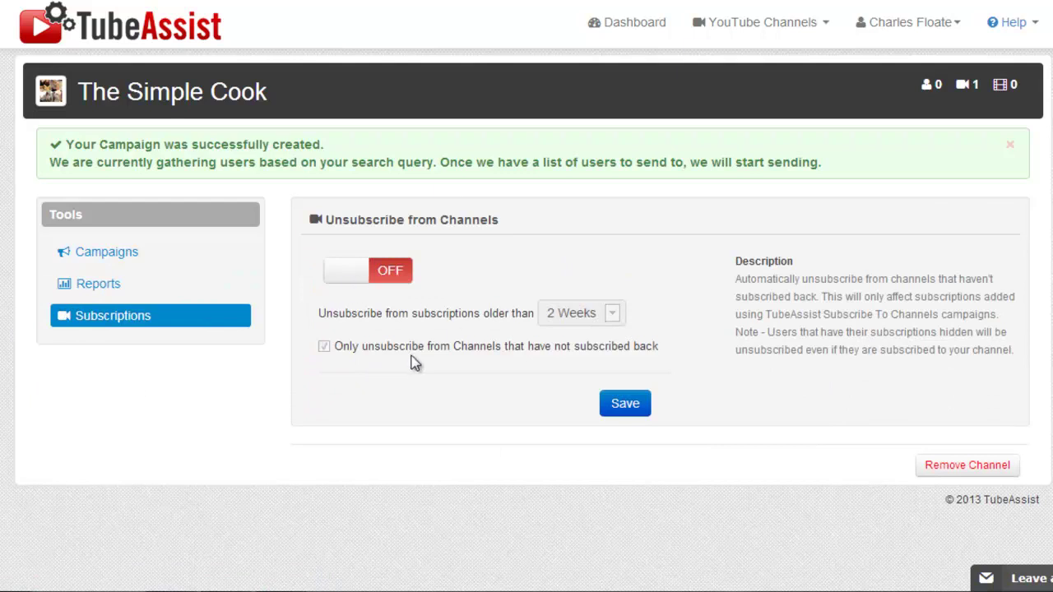
{"action": "left_click", "coordinate": [101, 298]}
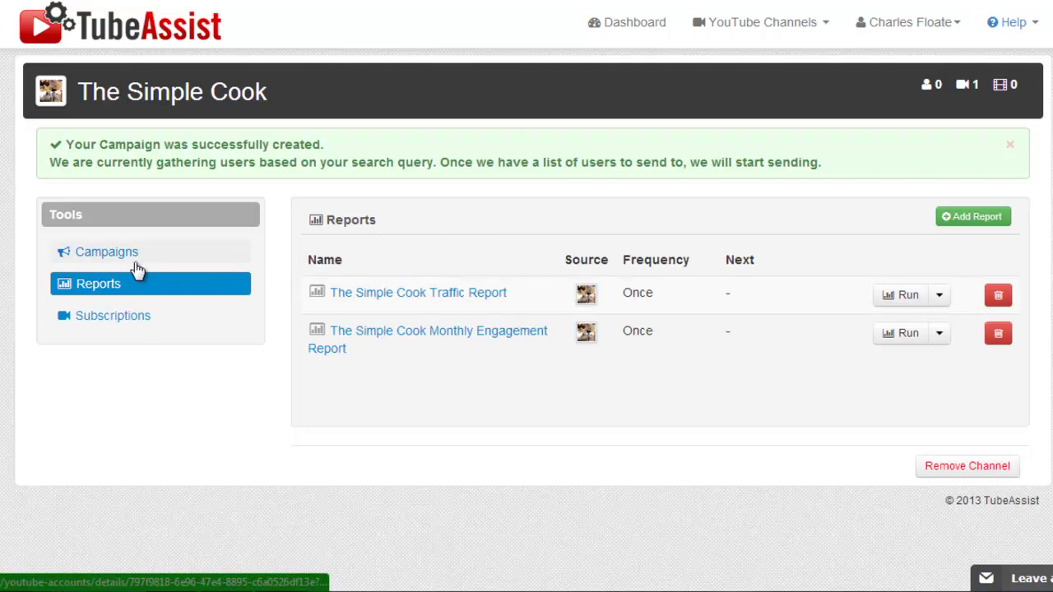
{"action": "left_click", "coordinate": [134, 265]}
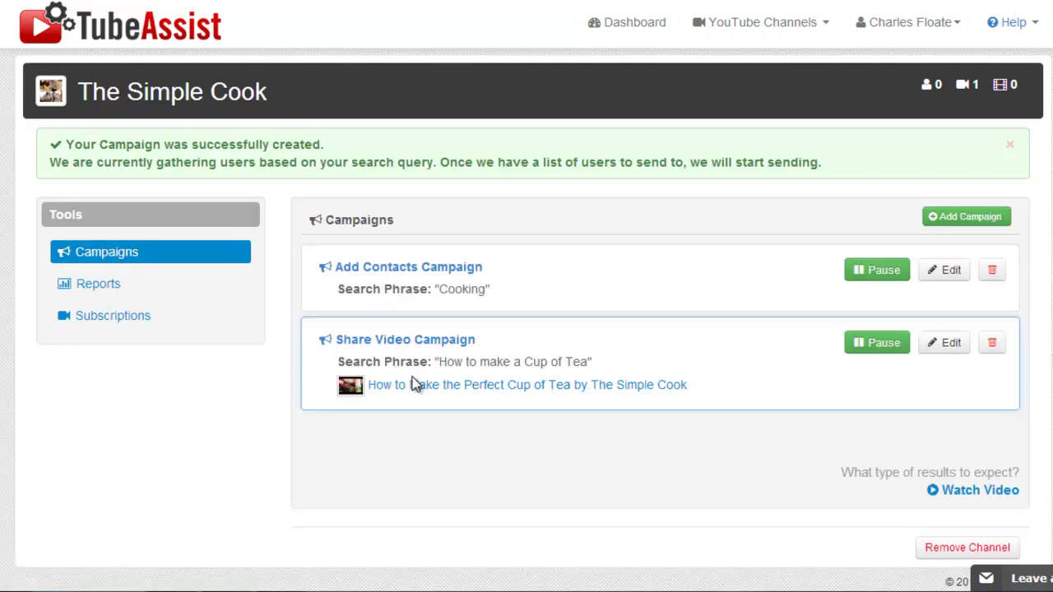